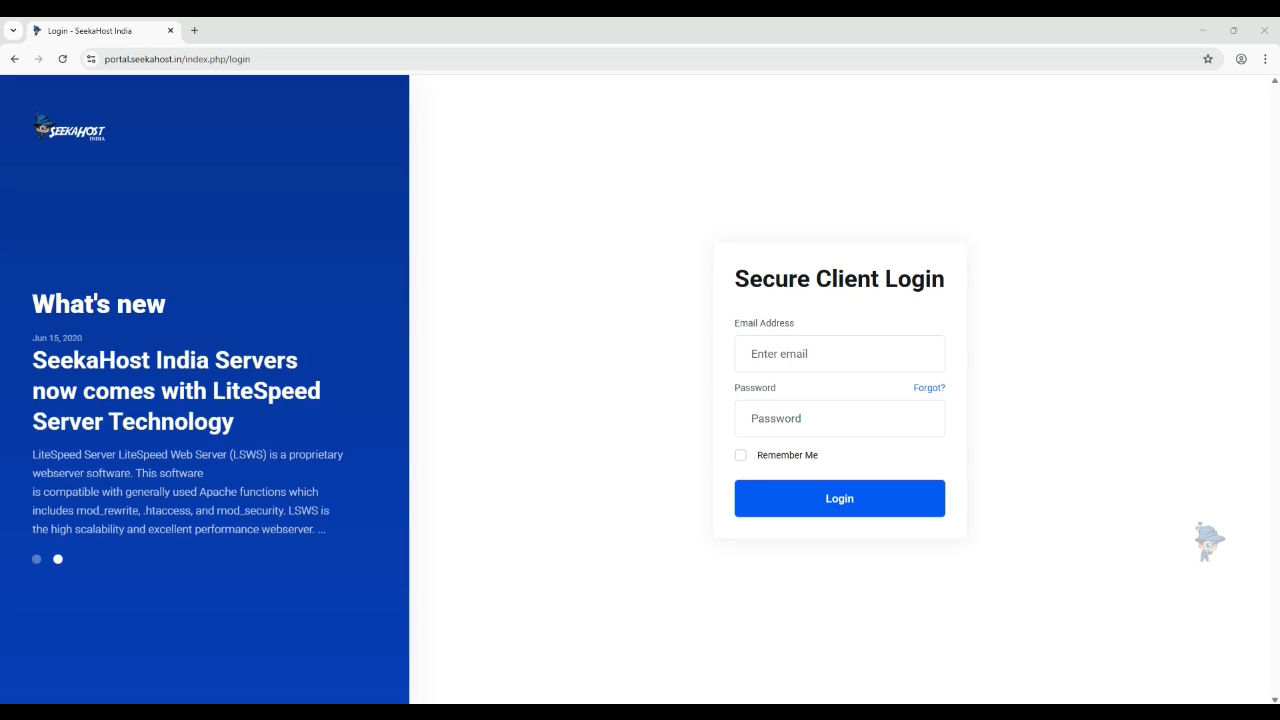
# Step: Log in to the client portal with the account's email address and password, with Remember Me enabled
pyautogui.click(840, 354)
pyautogui.click(854, 394)
pyautogui.press('Tab')
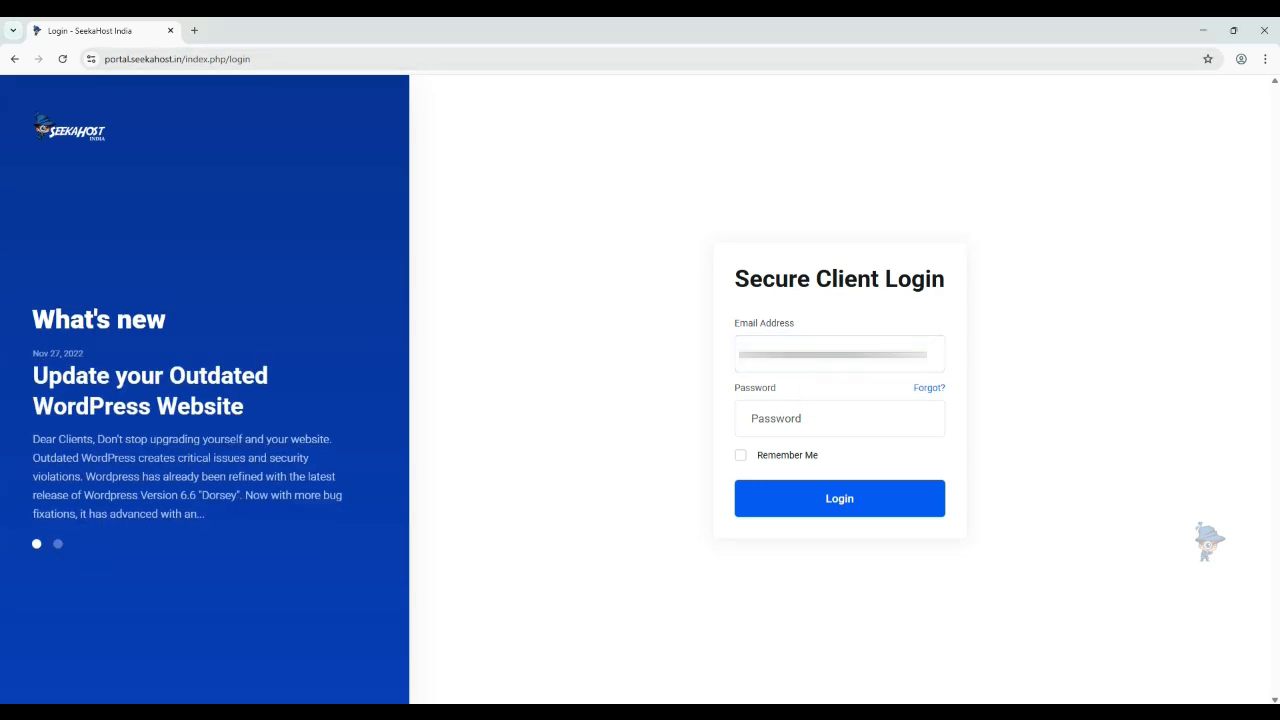
pyautogui.click(839, 419)
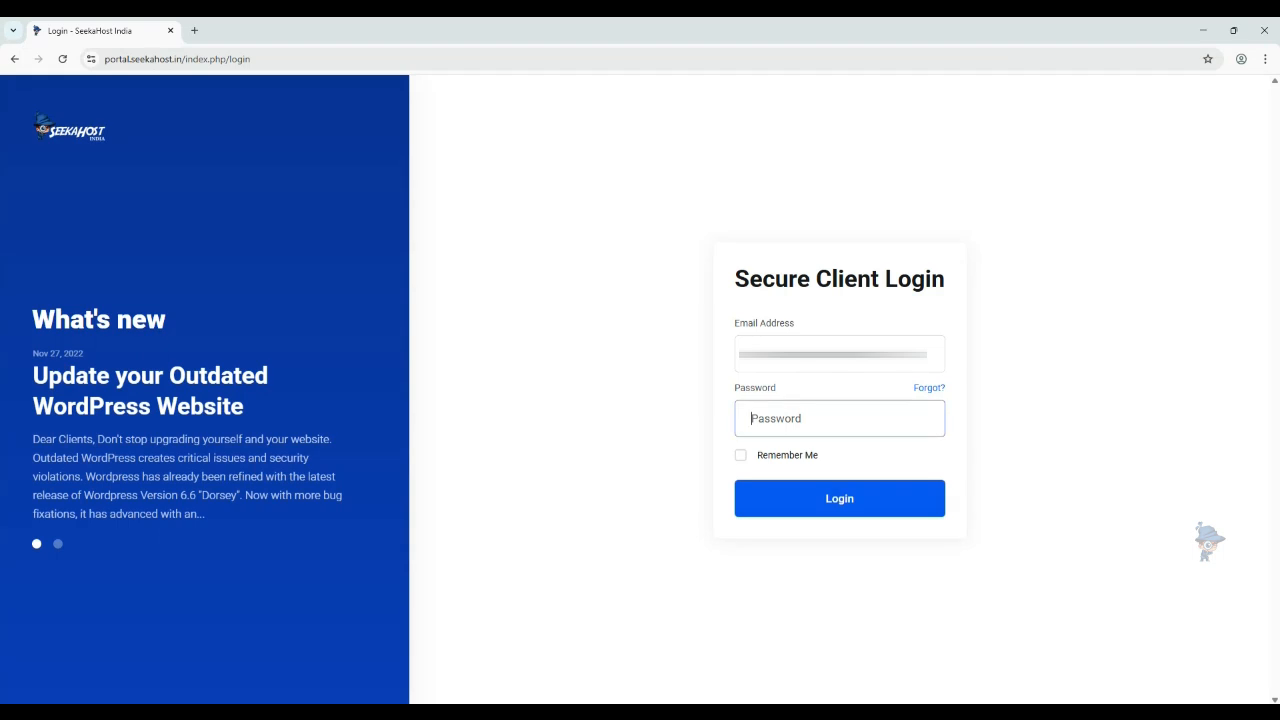
pyautogui.hotkey('ctrl', 'v')
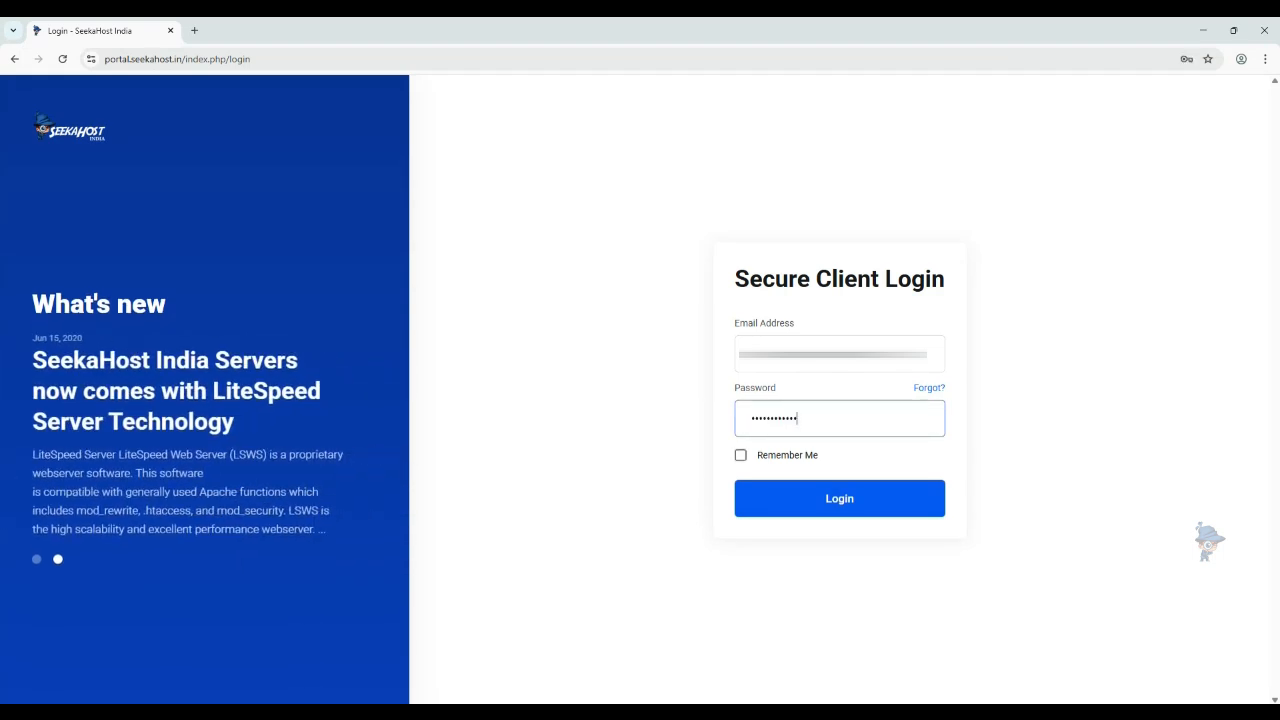
pyautogui.click(740, 455)
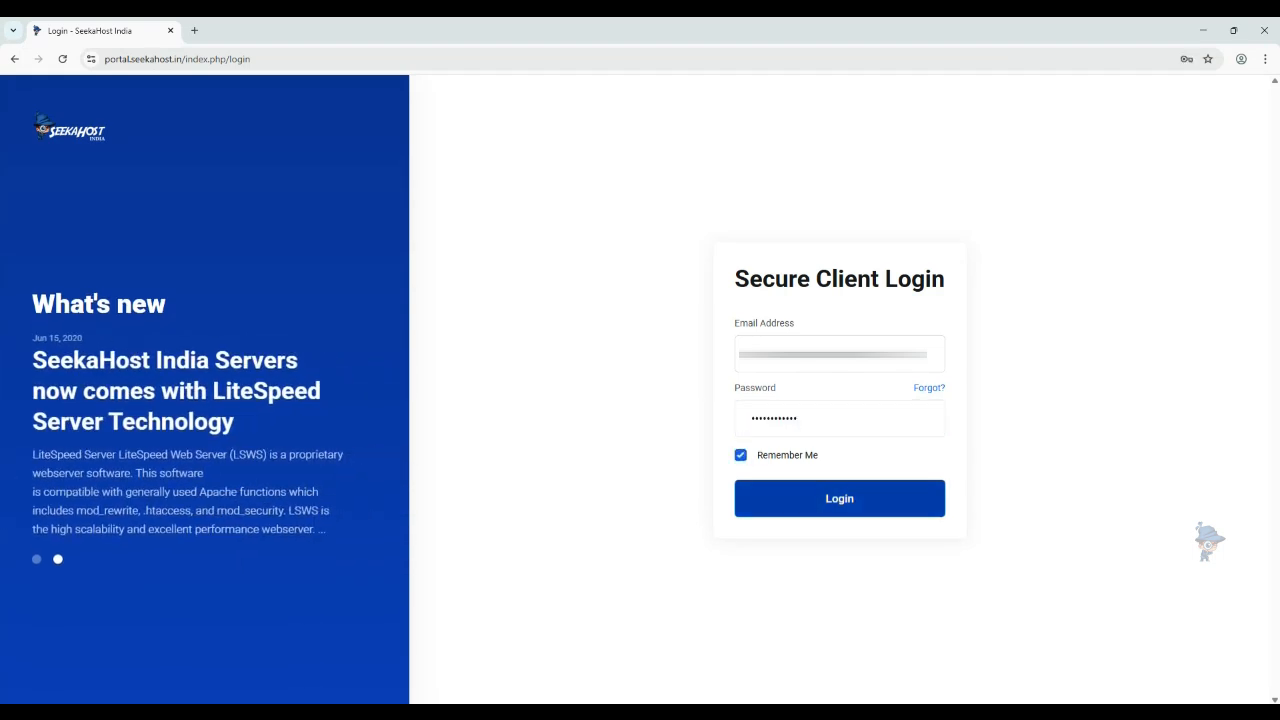
pyautogui.click(839, 498)
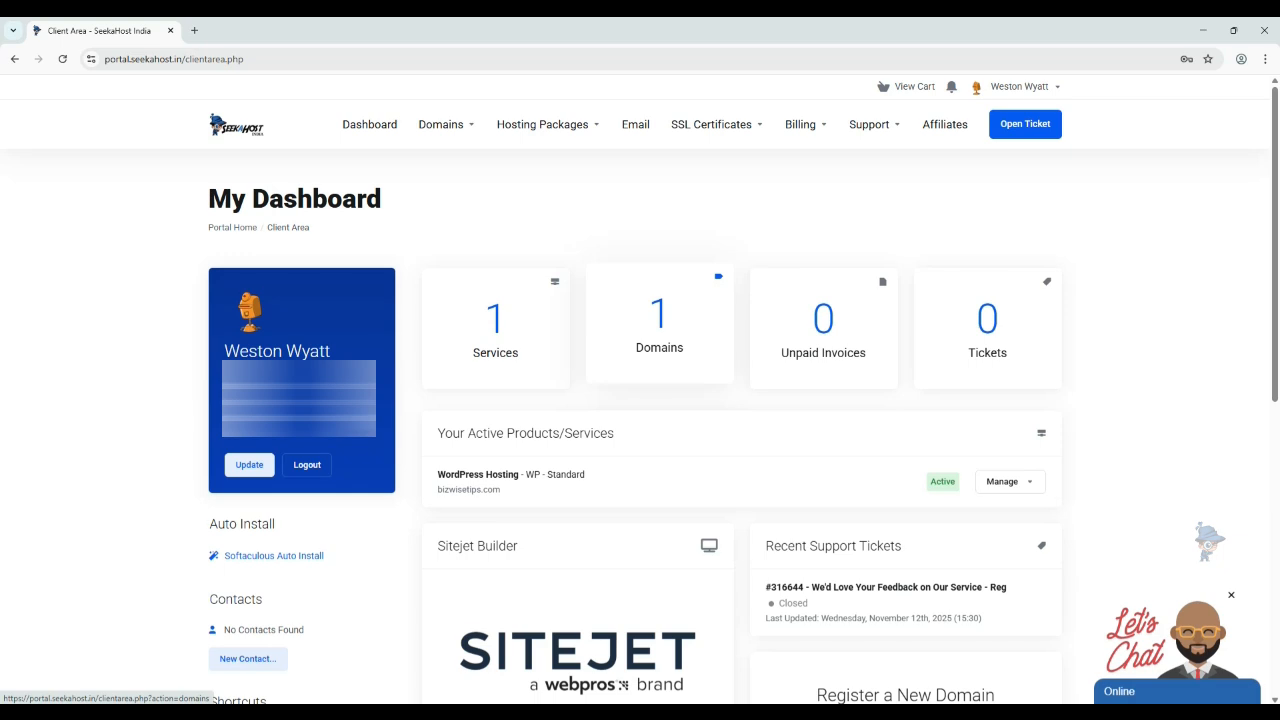
# Step: Open the management page of the domain bizwisetips.com from the list of domains
pyautogui.click(659, 325)
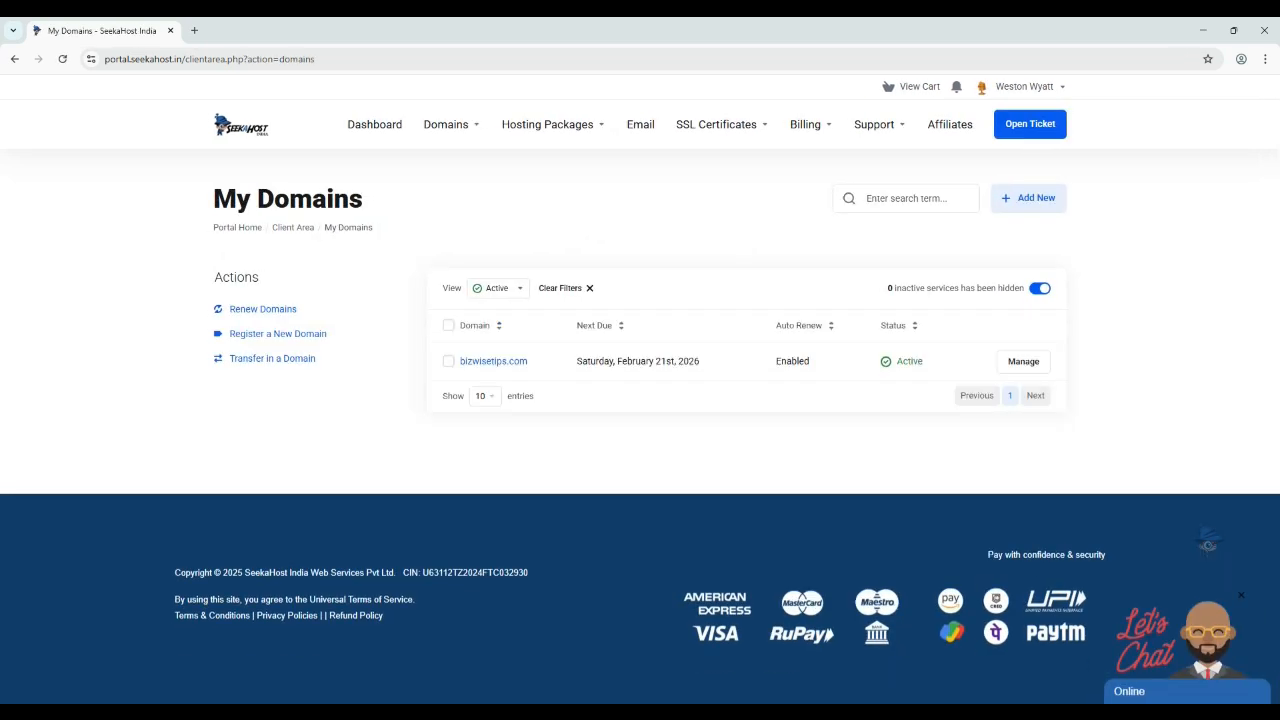
pyautogui.click(1023, 361)
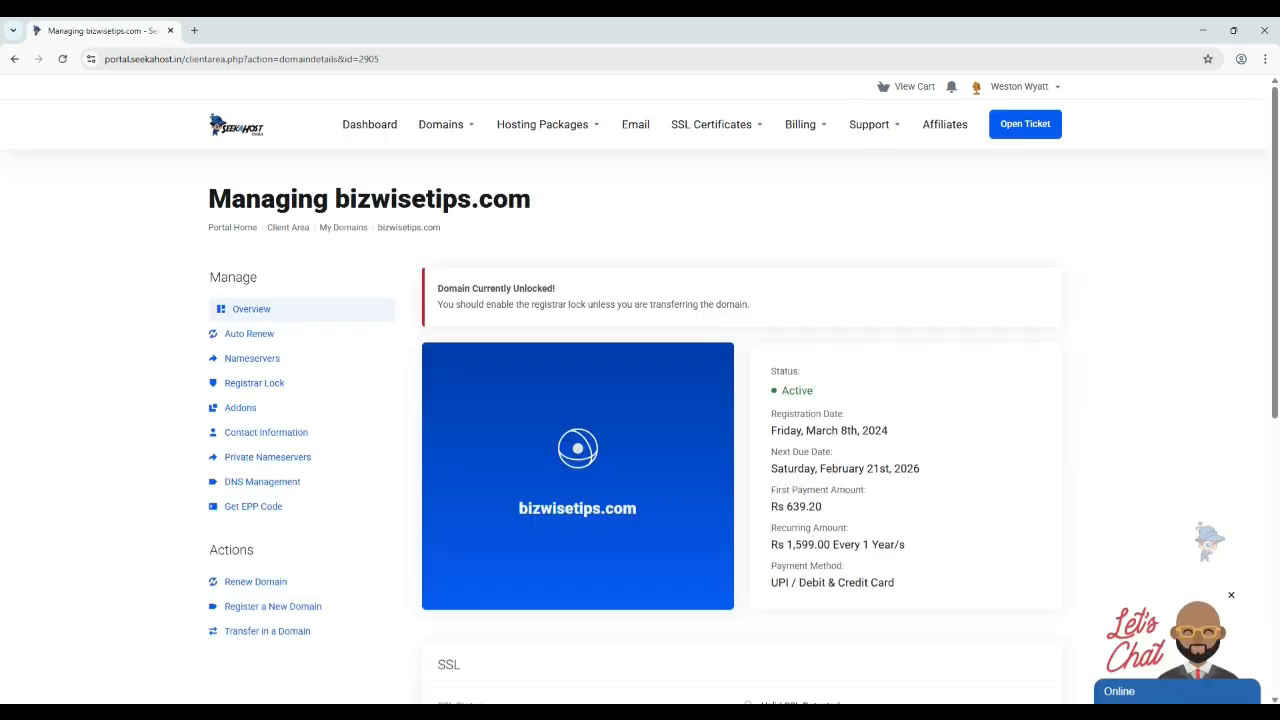
pyautogui.scroll(-1, 640, 390)
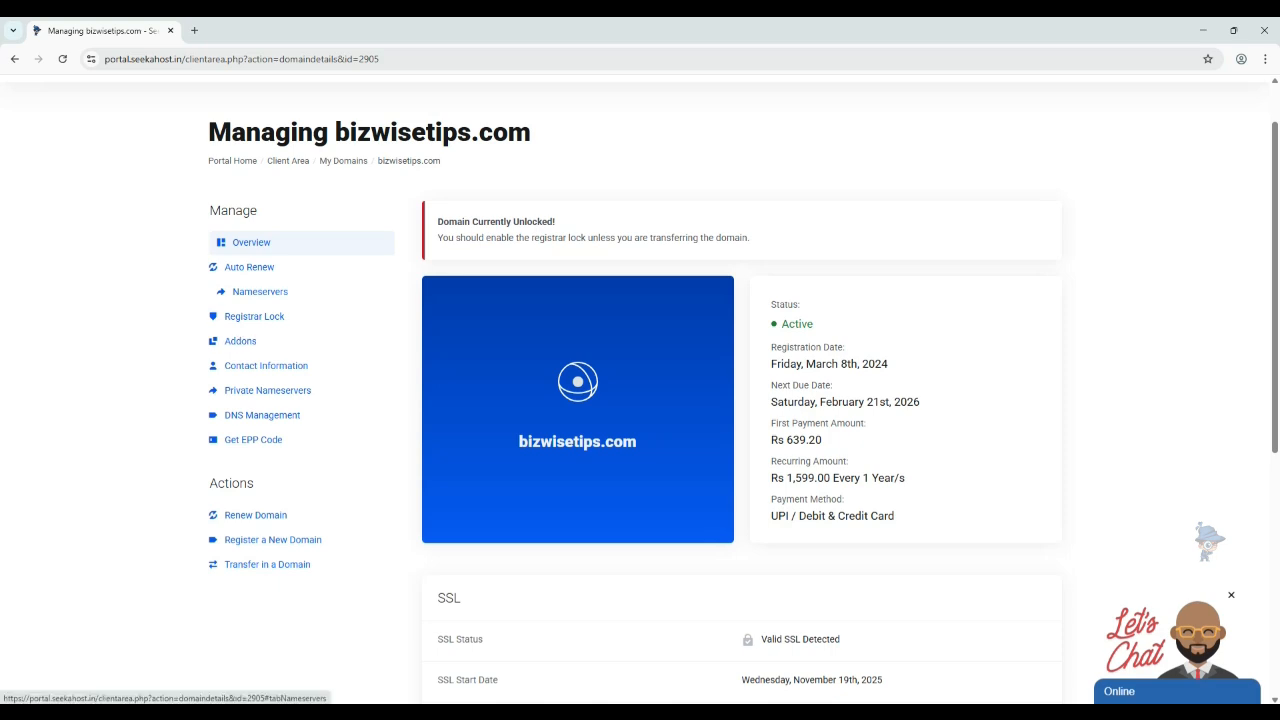
# Step: Check the domain's nameserver settings with the custom nameservers option selected
pyautogui.click(260, 291)
pyautogui.click(439, 323)
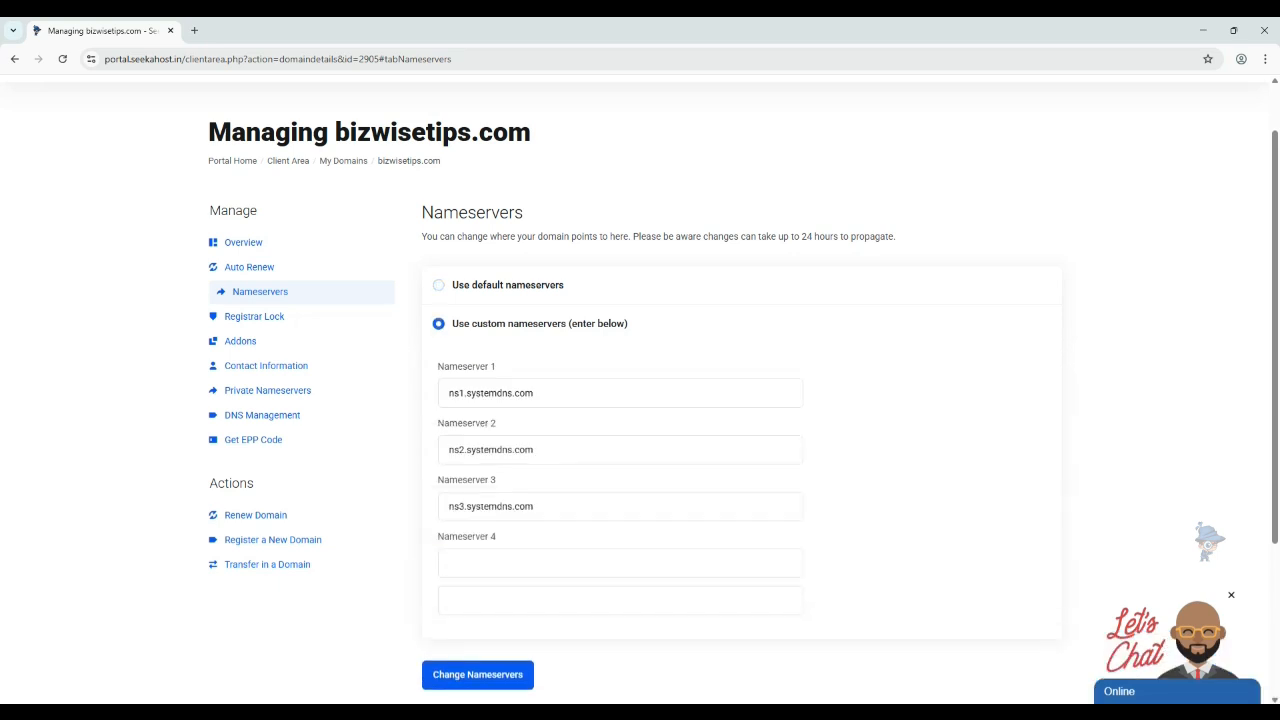
pyautogui.scroll(-1, 640, 390)
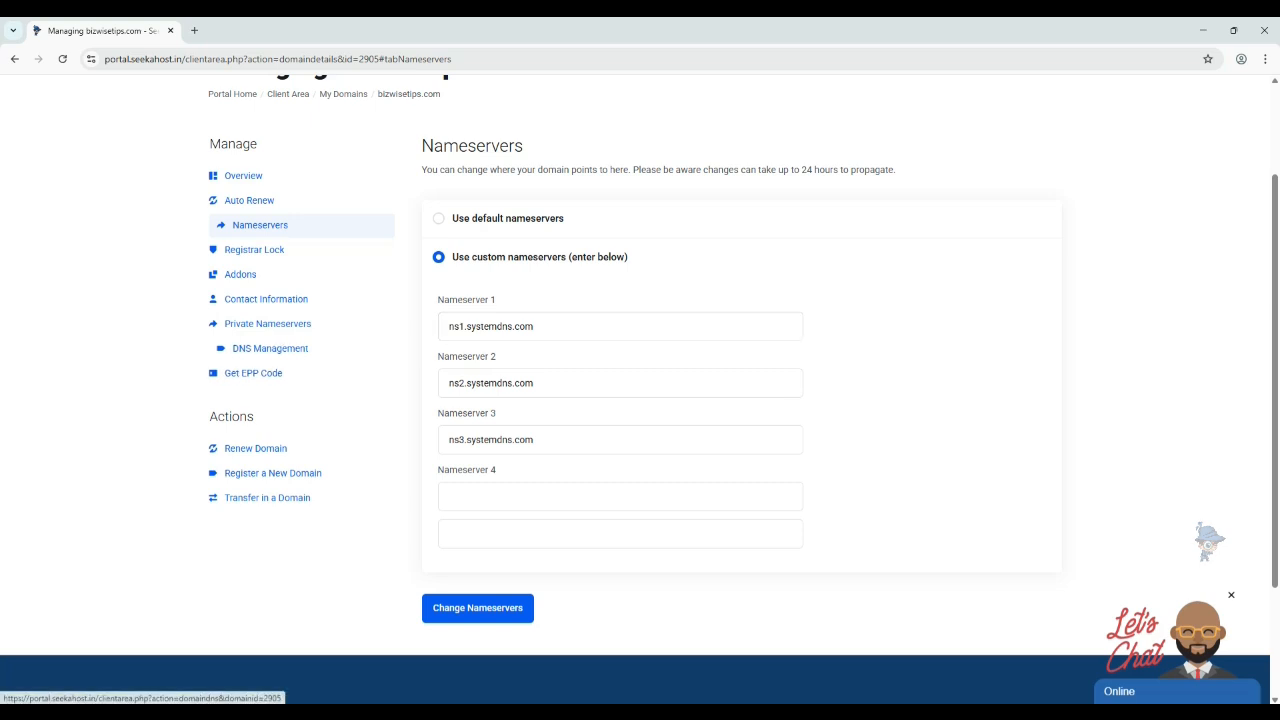
# Step: Open the management of the domain's DNS Host Record Management addon
pyautogui.click(270, 348)
pyautogui.scroll(-1, 270, 384)
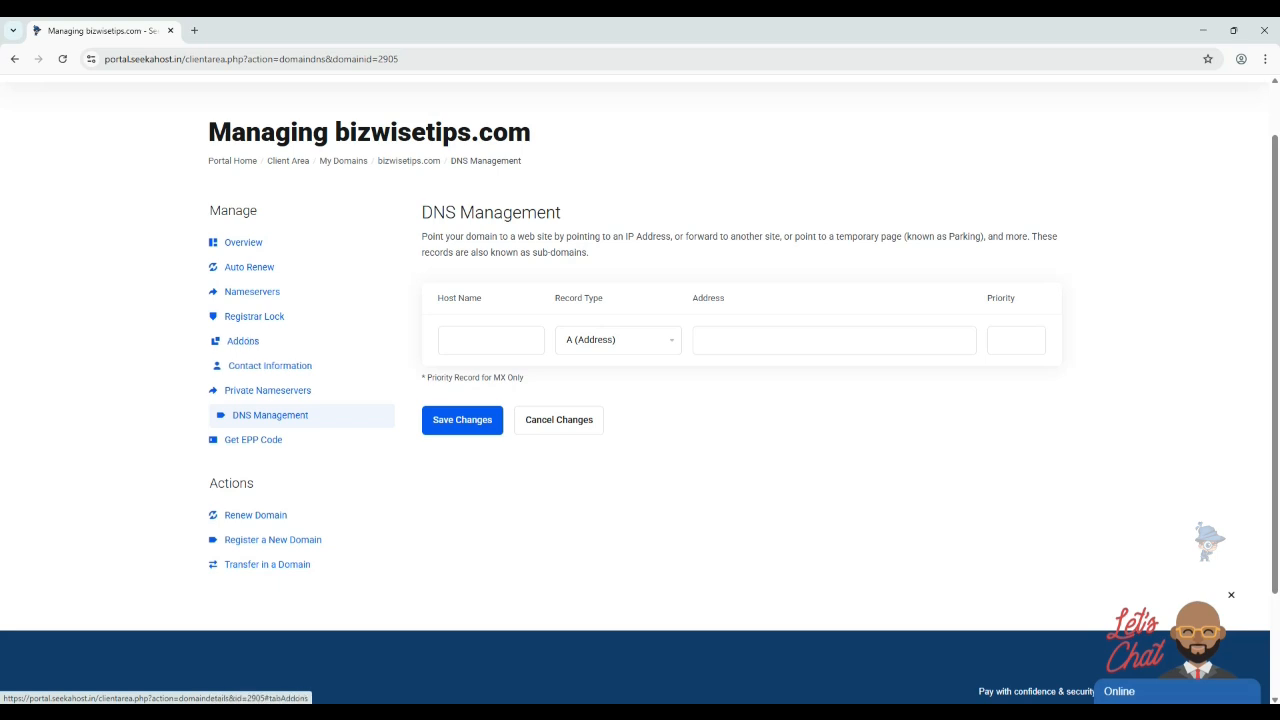
pyautogui.click(248, 341)
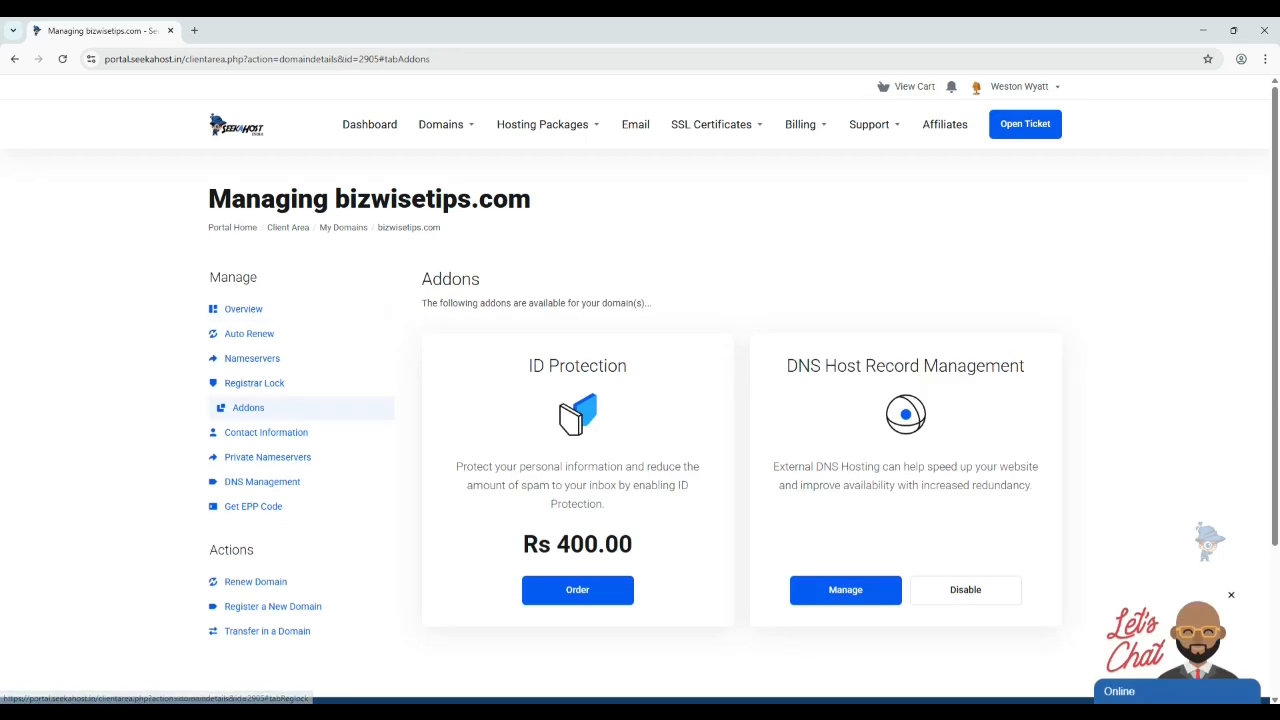
pyautogui.scroll(-1, 900, 520)
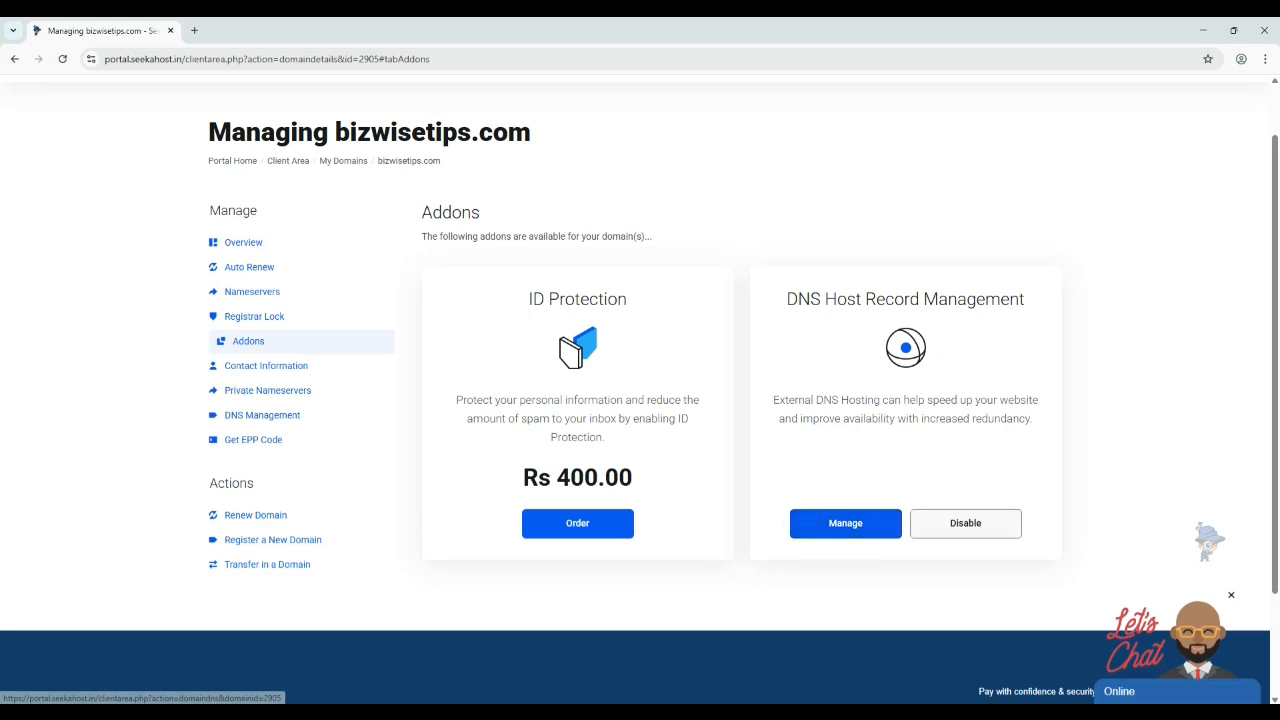
pyautogui.click(845, 523)
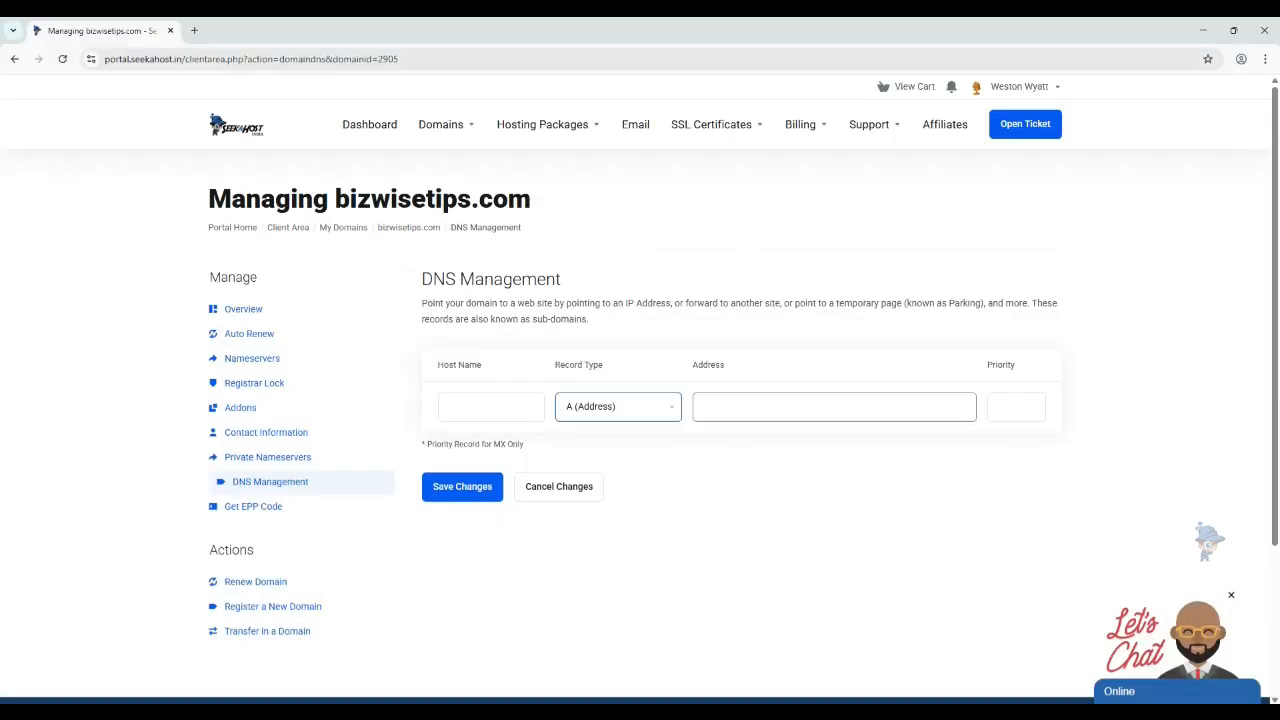
# Step: Add an A record with a blank host name pointing to 148.113.4.166 and save it
pyautogui.click(780, 407)
pyautogui.write('148.113.4.166')
pyautogui.click(790, 487)
pyautogui.click(462, 486)
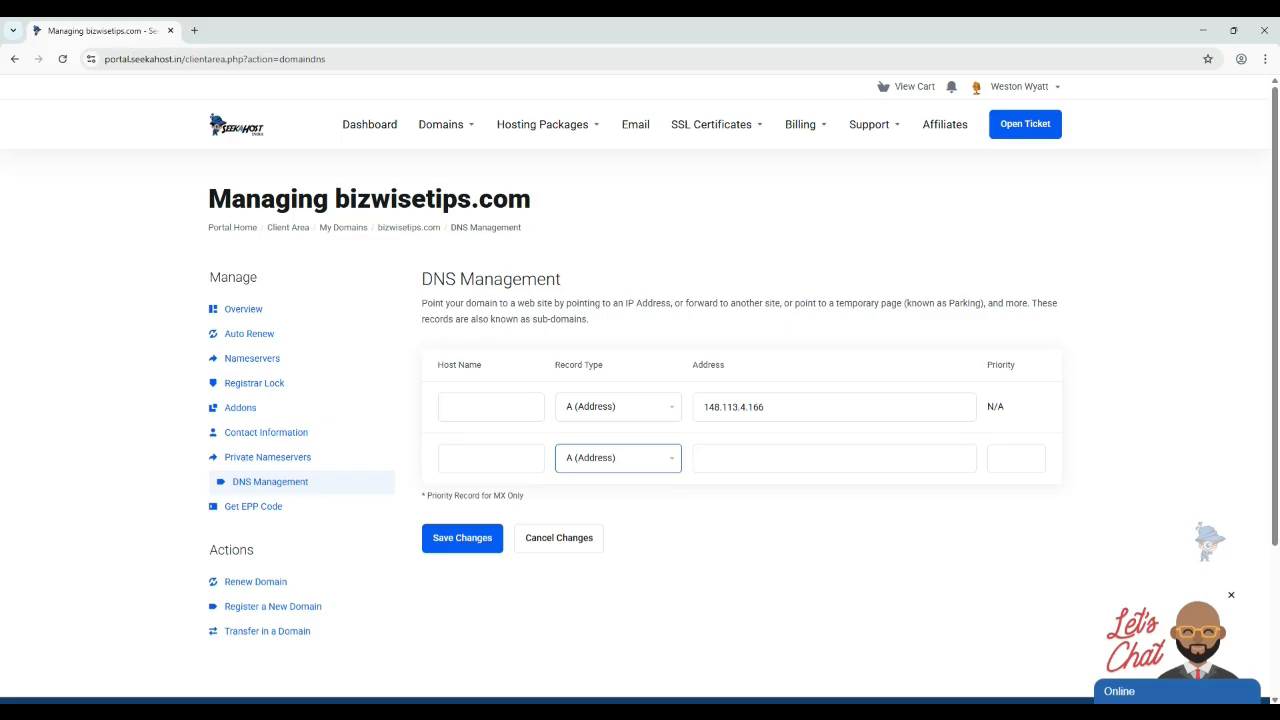
# Step: Add an MX (Mail) record for mx.bizwisetips.com.cust.a.hostedemail.com with priority 10 and save it
pyautogui.click(618, 458)
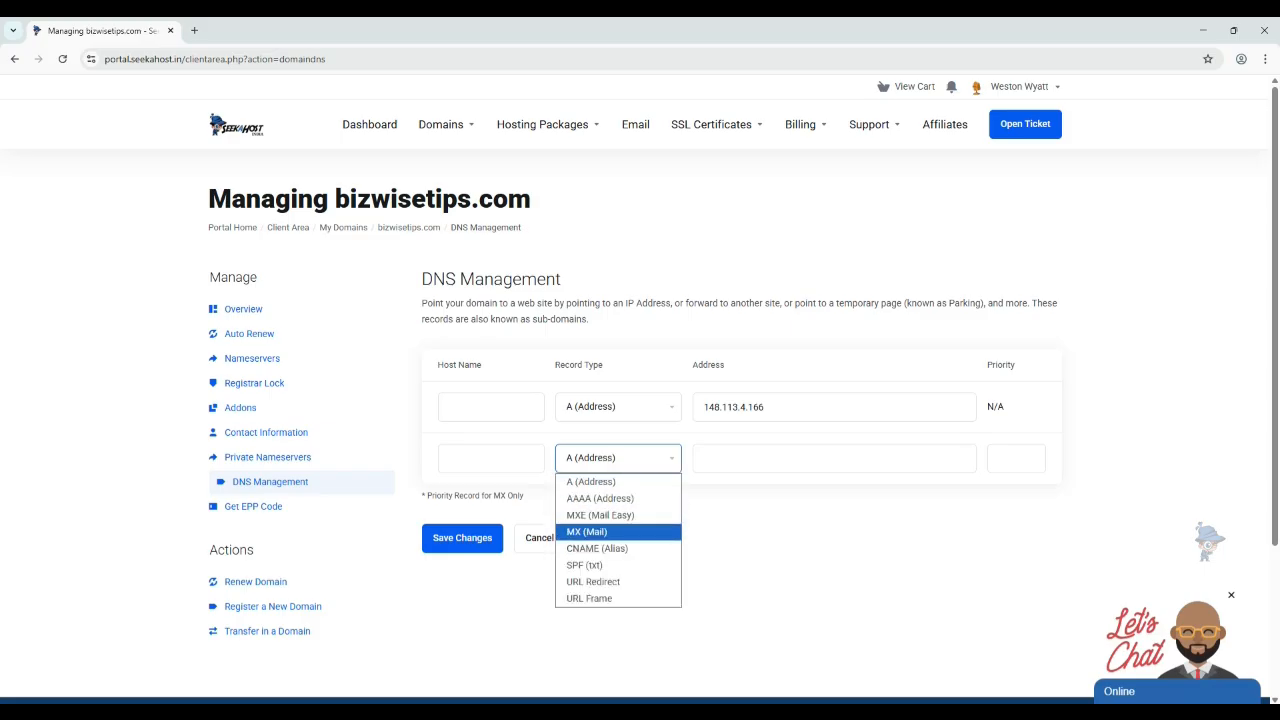
pyautogui.click(614, 532)
pyautogui.click(834, 458)
pyautogui.write('mx.bizwisetips.com.cust.a.hostedemail.com')
pyautogui.click(1016, 458)
pyautogui.write('10')
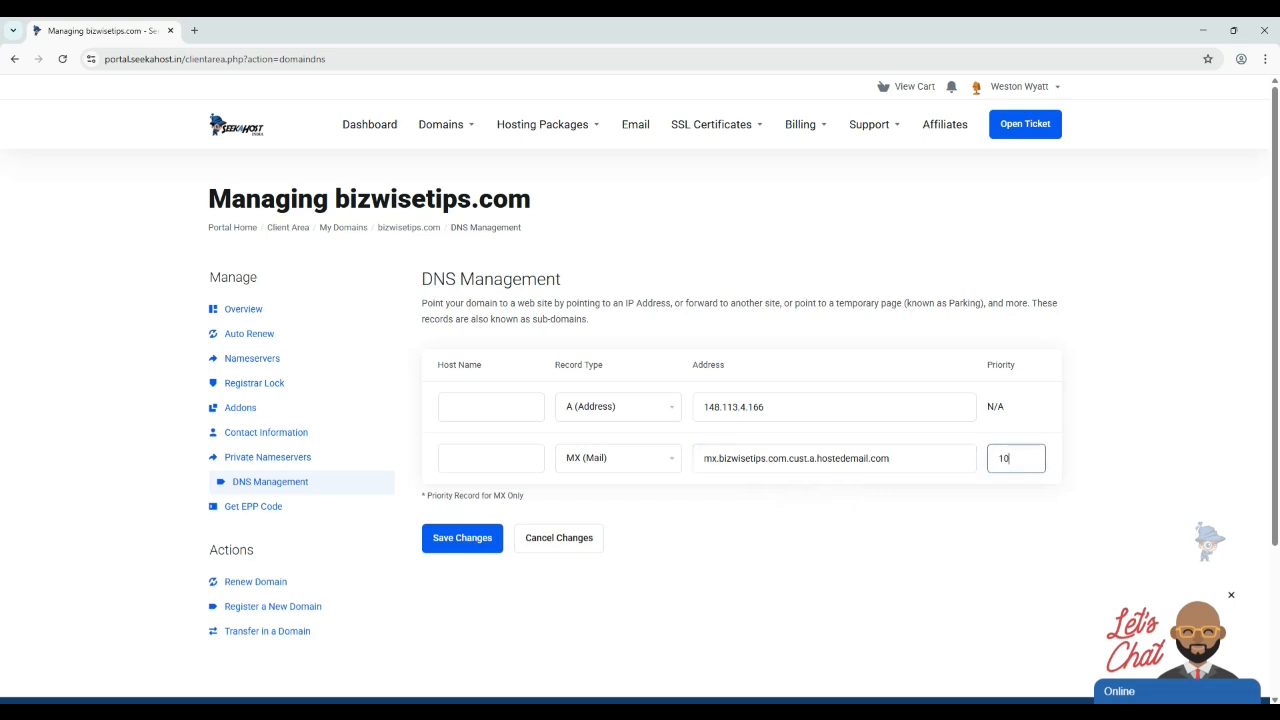
pyautogui.click(462, 538)
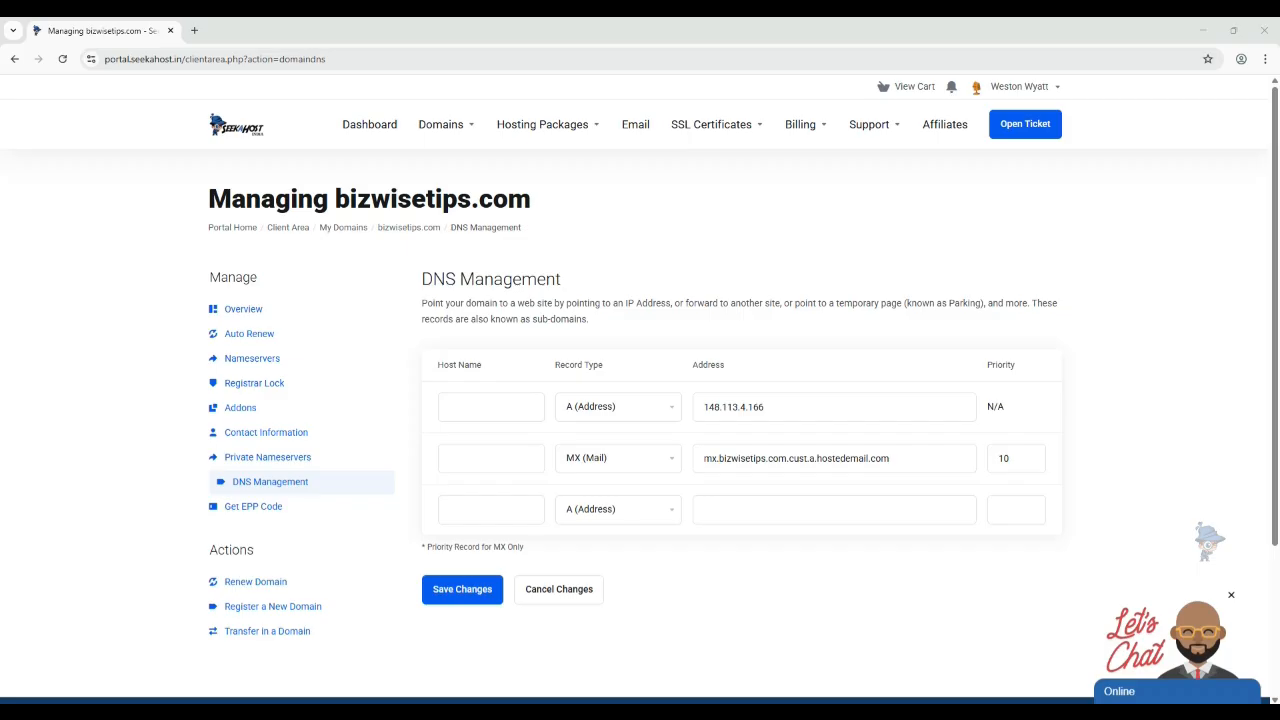
# Step: Add a CNAME (Alias) record for host www pointing to bizwisetips.com and save it
pyautogui.click(618, 509)
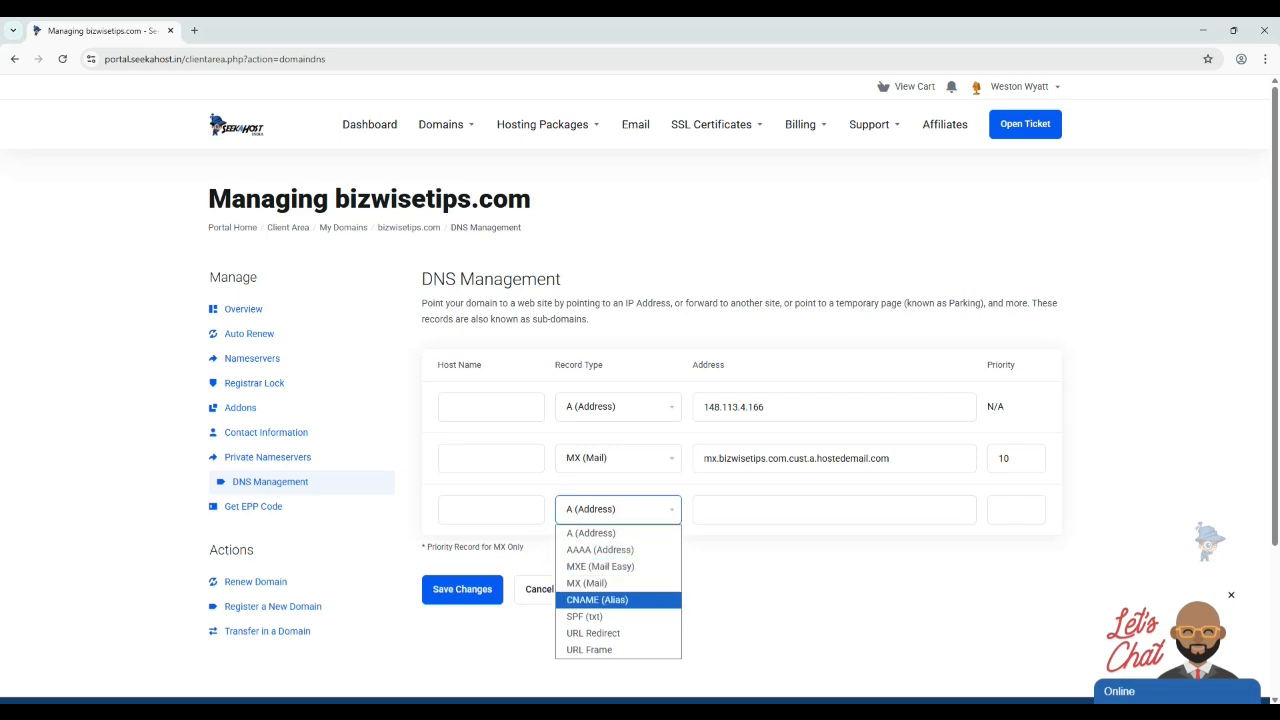
pyautogui.press('Return')
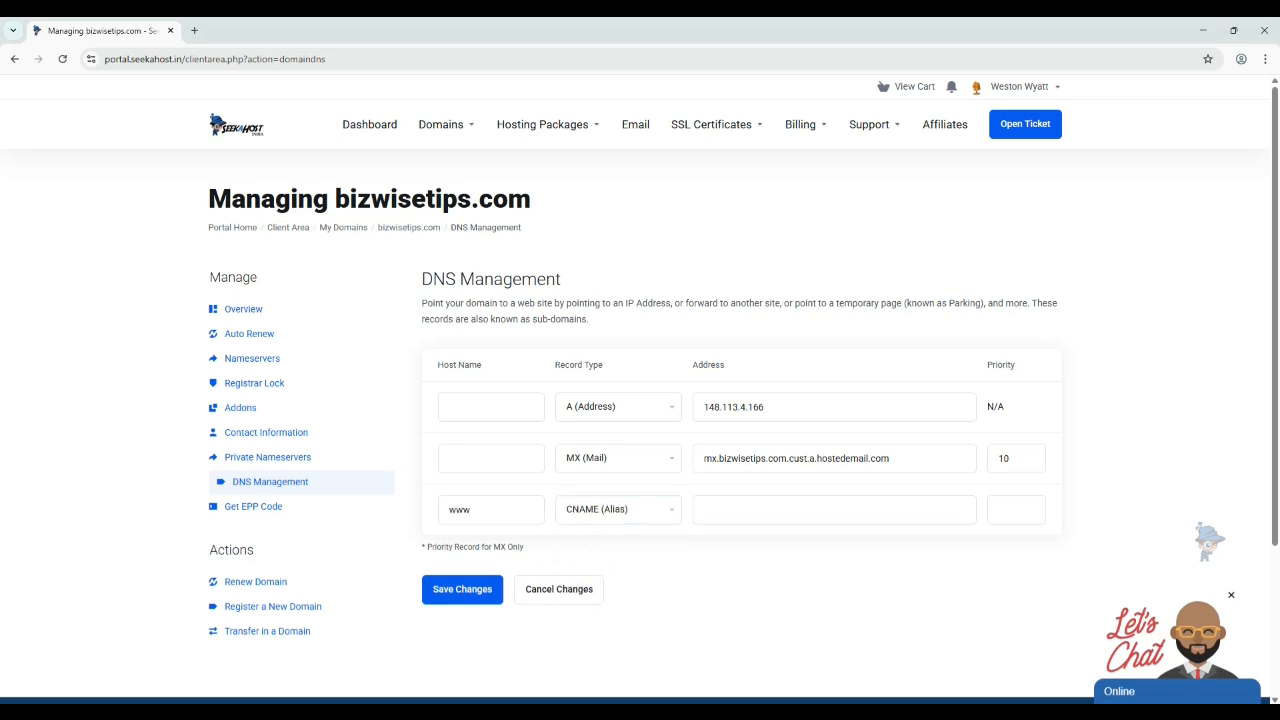
pyautogui.click(834, 510)
pyautogui.write('bizwisetips.com')
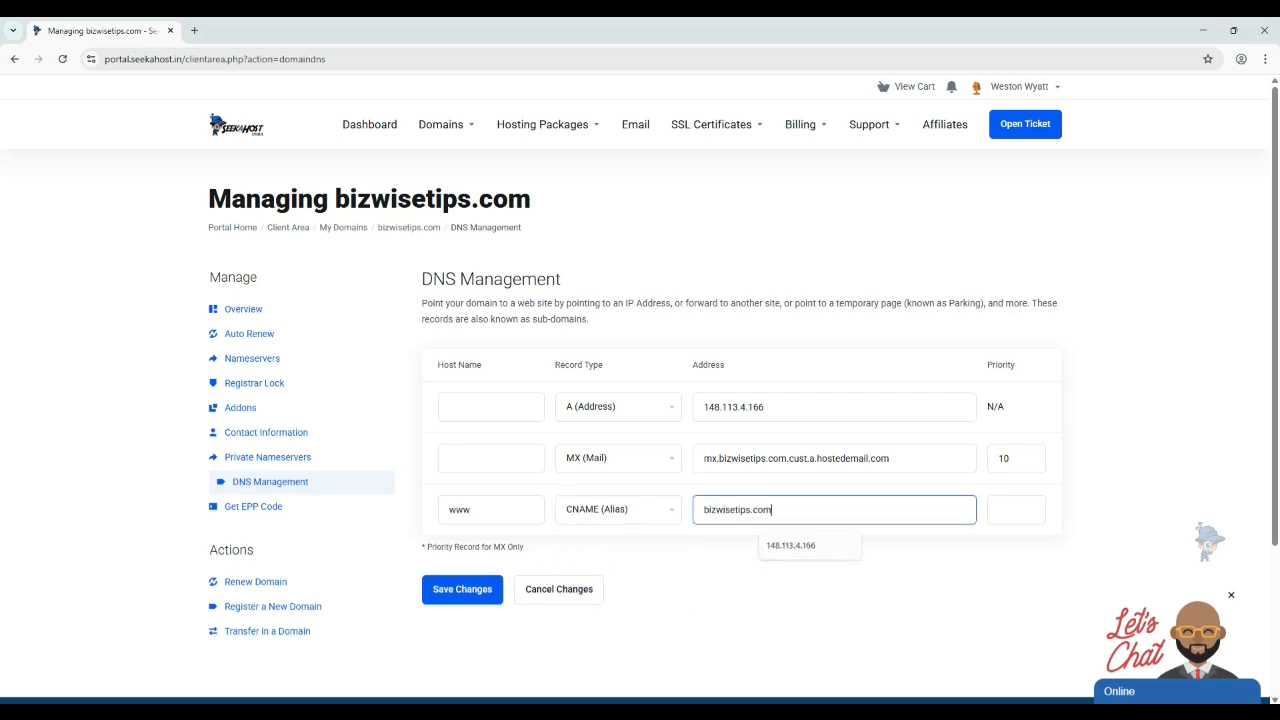
pyautogui.click(462, 590)
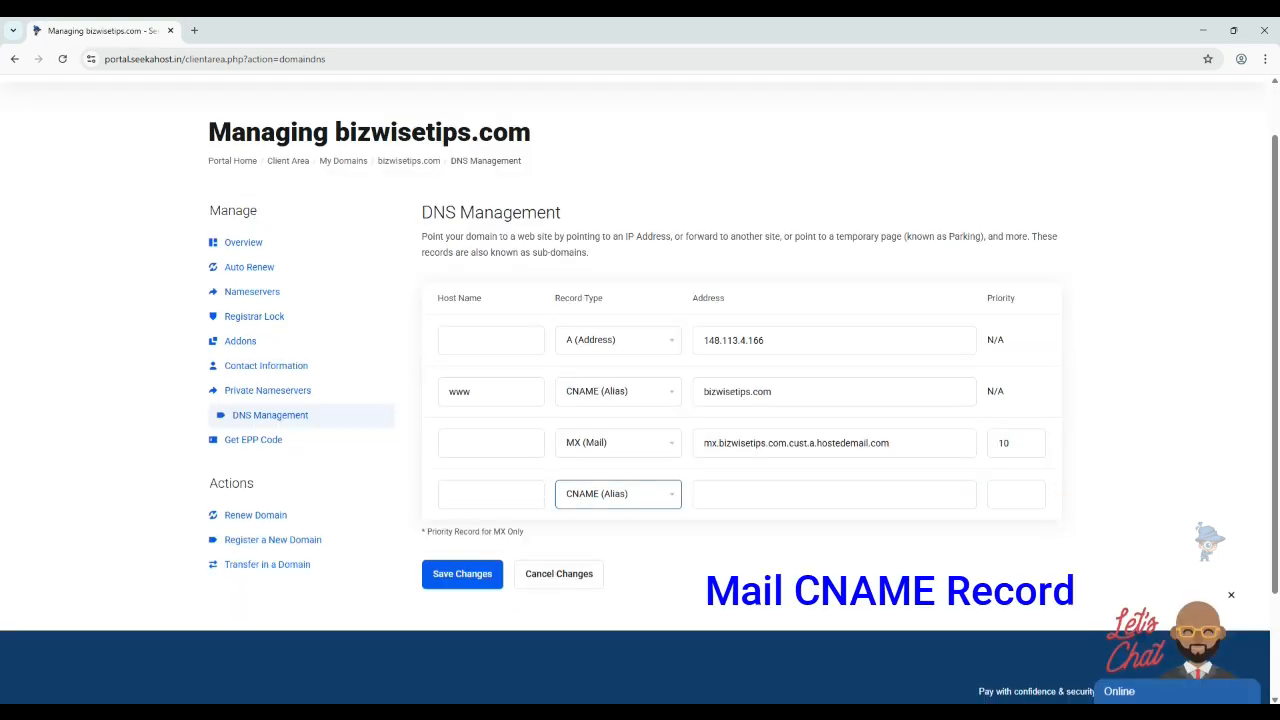
# Step: Add a CNAME (Alias) record for host mail pointing to mail.bizwisetips.com.cust.a.hostedemail.com and save it
pyautogui.click(491, 494)
pyautogui.write('mail')
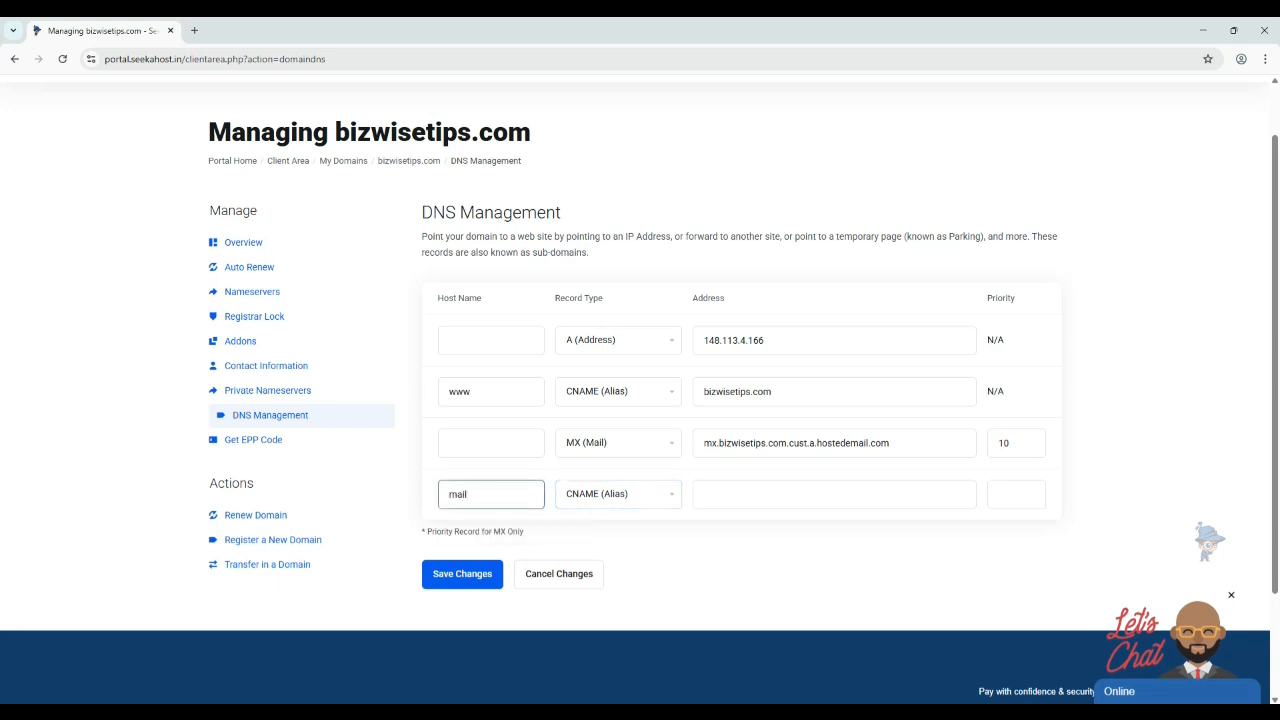
pyautogui.click(834, 494)
pyautogui.write('mail.bizwisetips.com.cust.a.hostedemail.com')
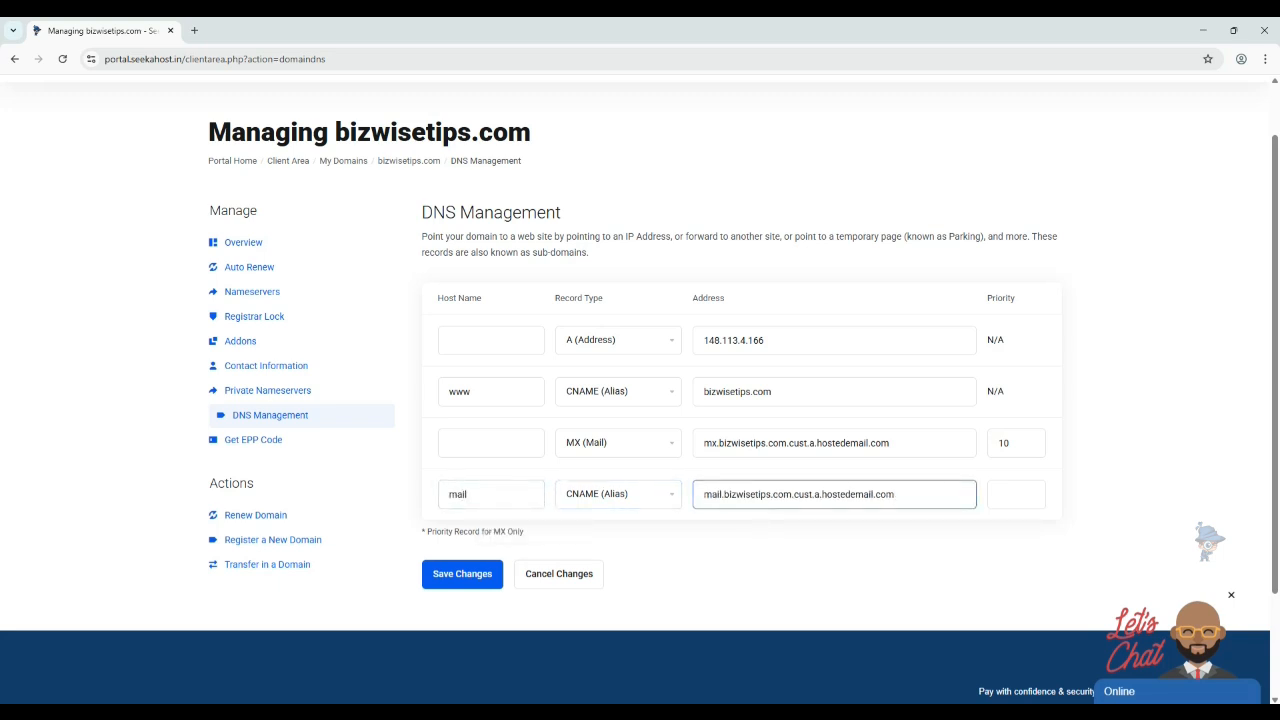
pyautogui.click(463, 575)
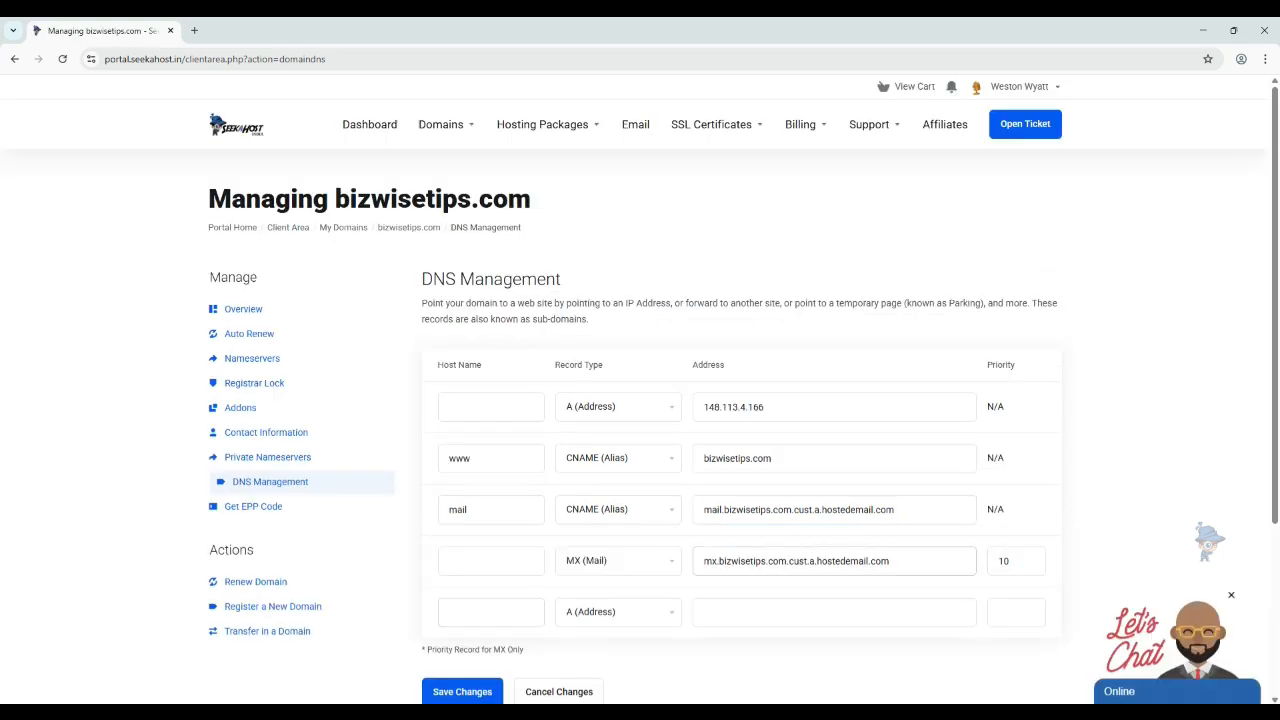
# Step: Add an SPF (txt) record with the value "v=spf1 include:_spf.hostedemail.com ~all" and a blank host name
pyautogui.scroll(-2, 834, 487)
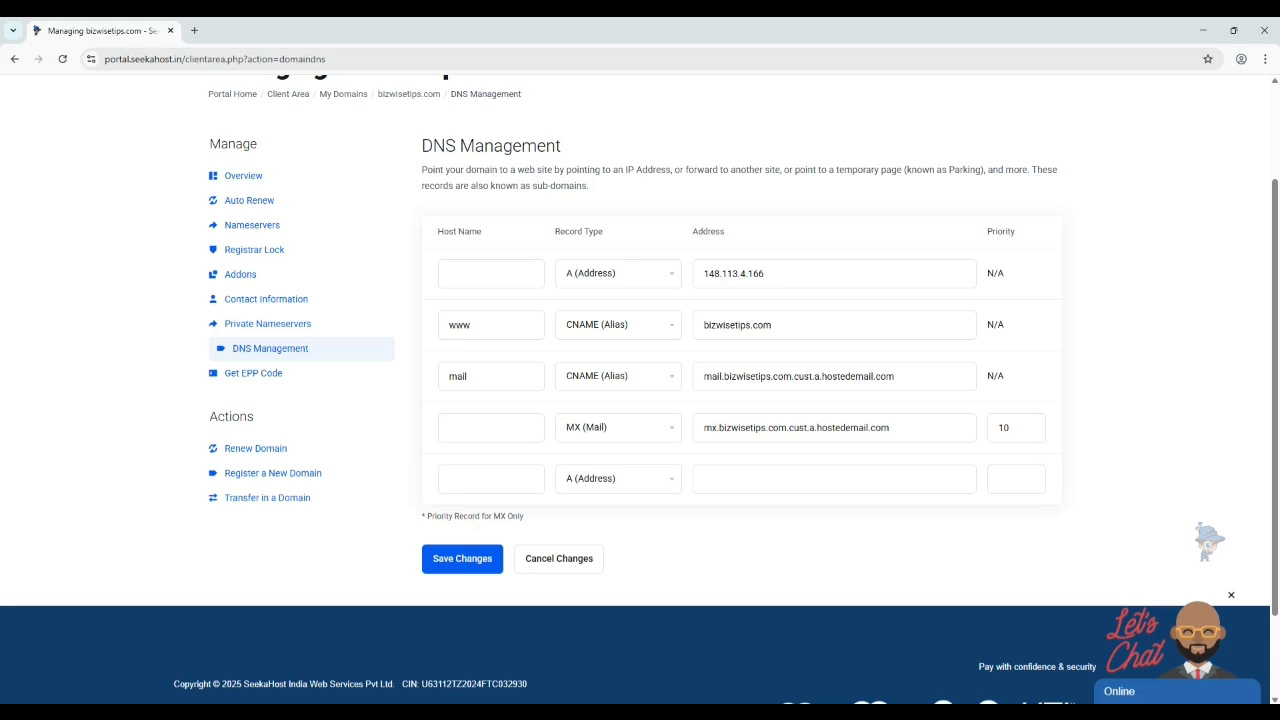
pyautogui.click(618, 478)
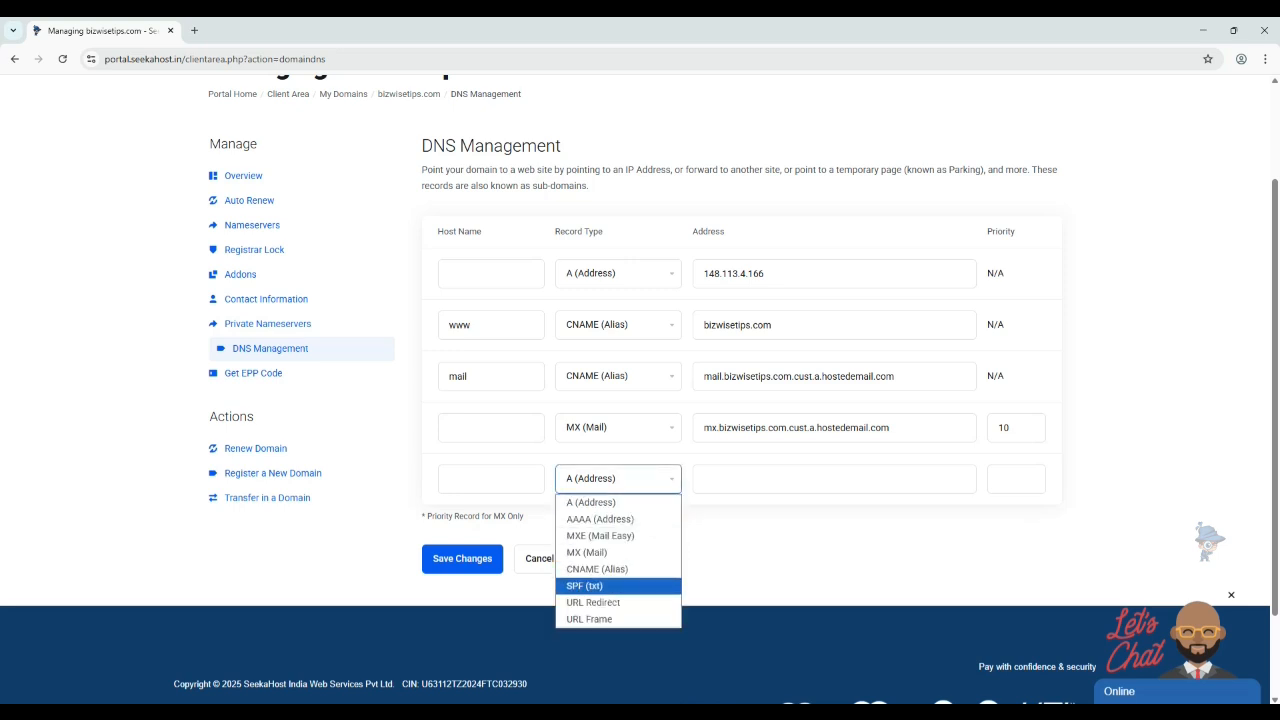
pyautogui.press('Return')
pyautogui.press('Tab')
pyautogui.write('v=spf1 include:_spf.hostedemail.com ~all')
pyautogui.click(790, 545)
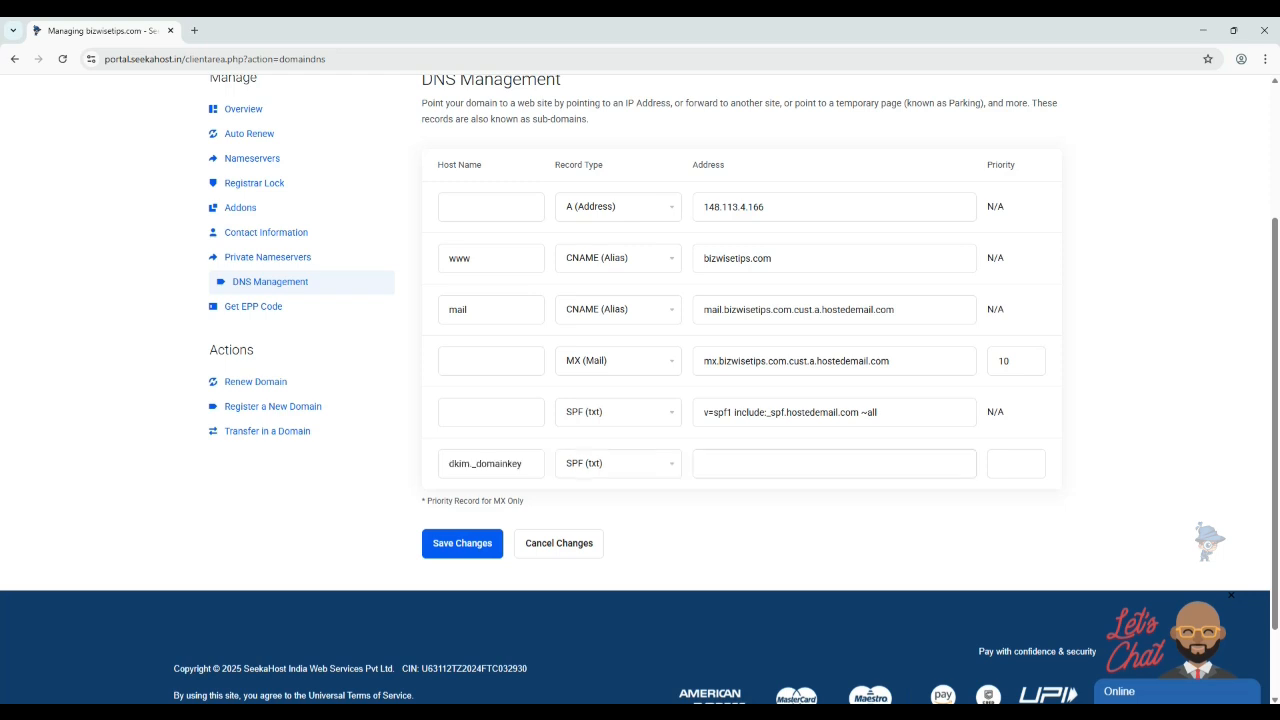
# Step: Paste the DKIM public key value into the SPF (txt) record for host dkim._domainkey and save it
pyautogui.click(834, 464)
pyautogui.hotkey('ctrl', 'v')
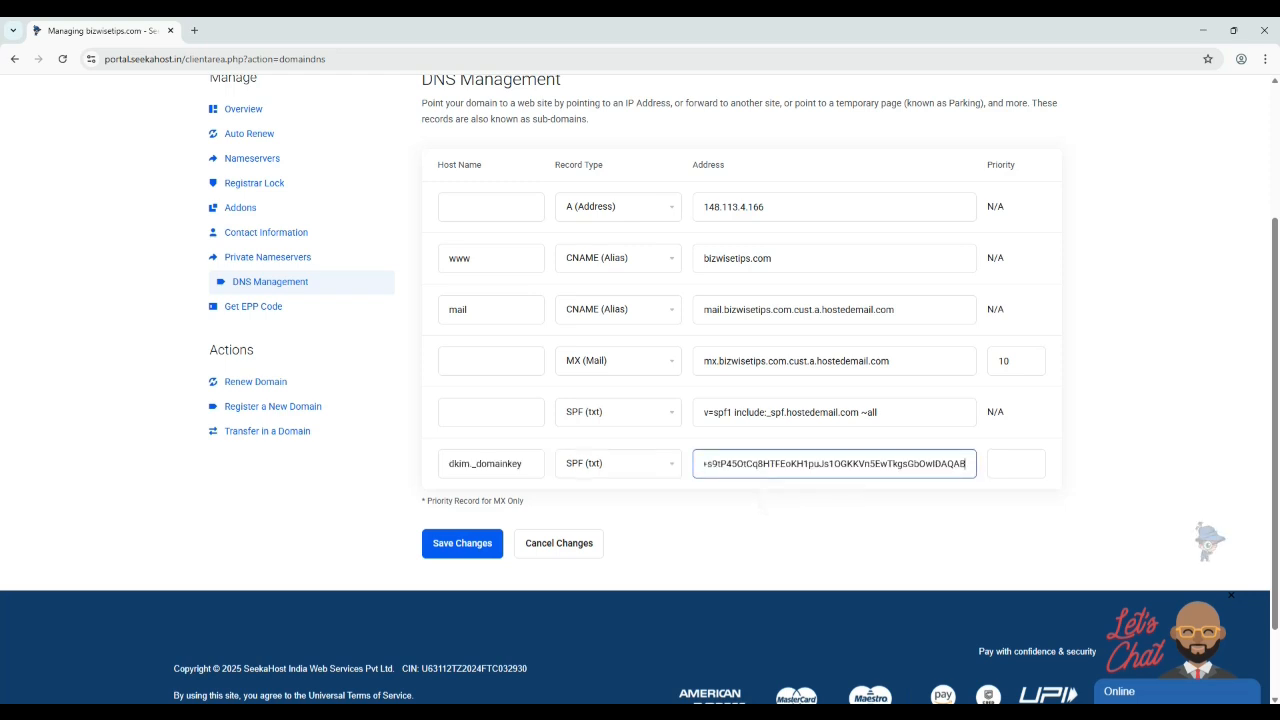
pyautogui.click(762, 522)
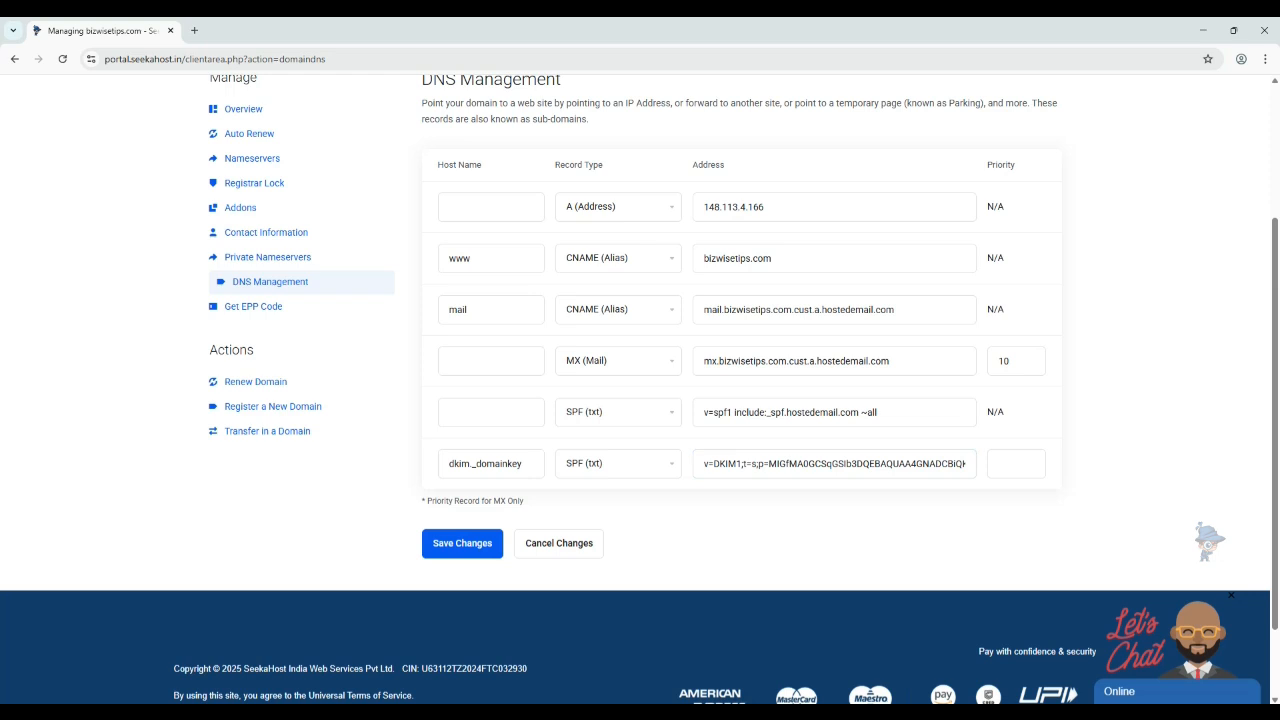
pyautogui.click(462, 543)
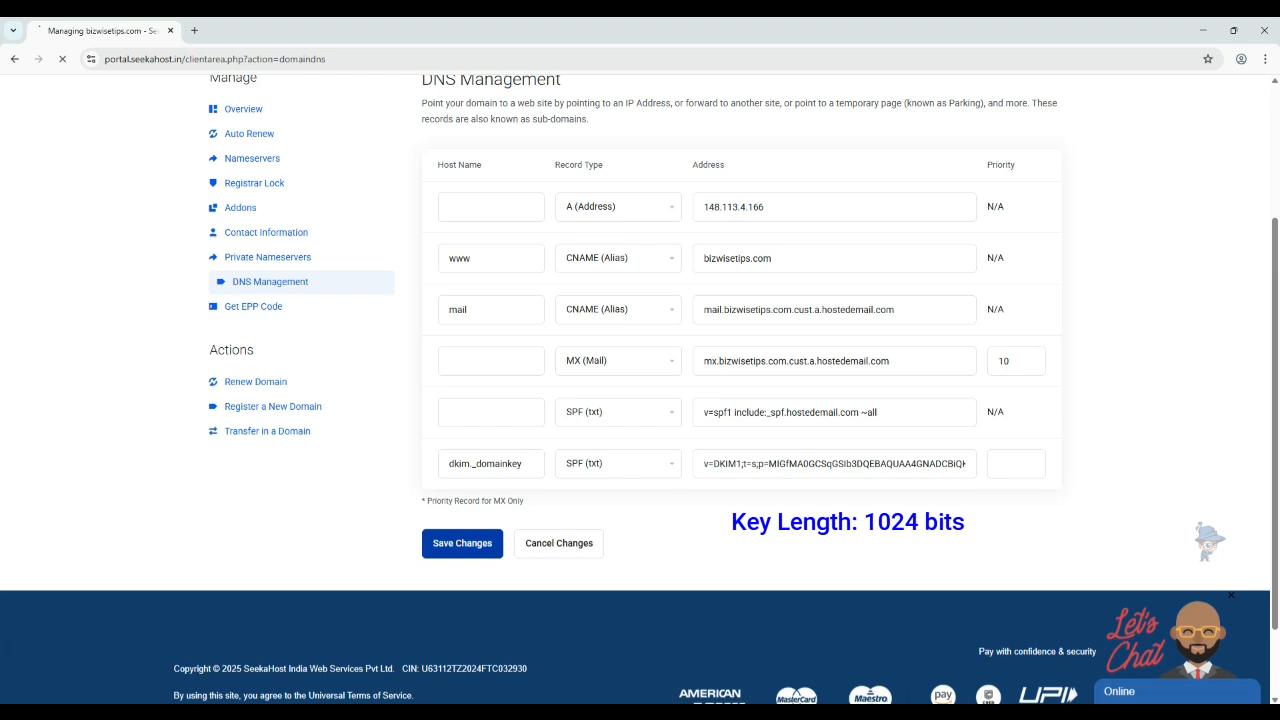
pyautogui.scroll(-2, 640, 400)
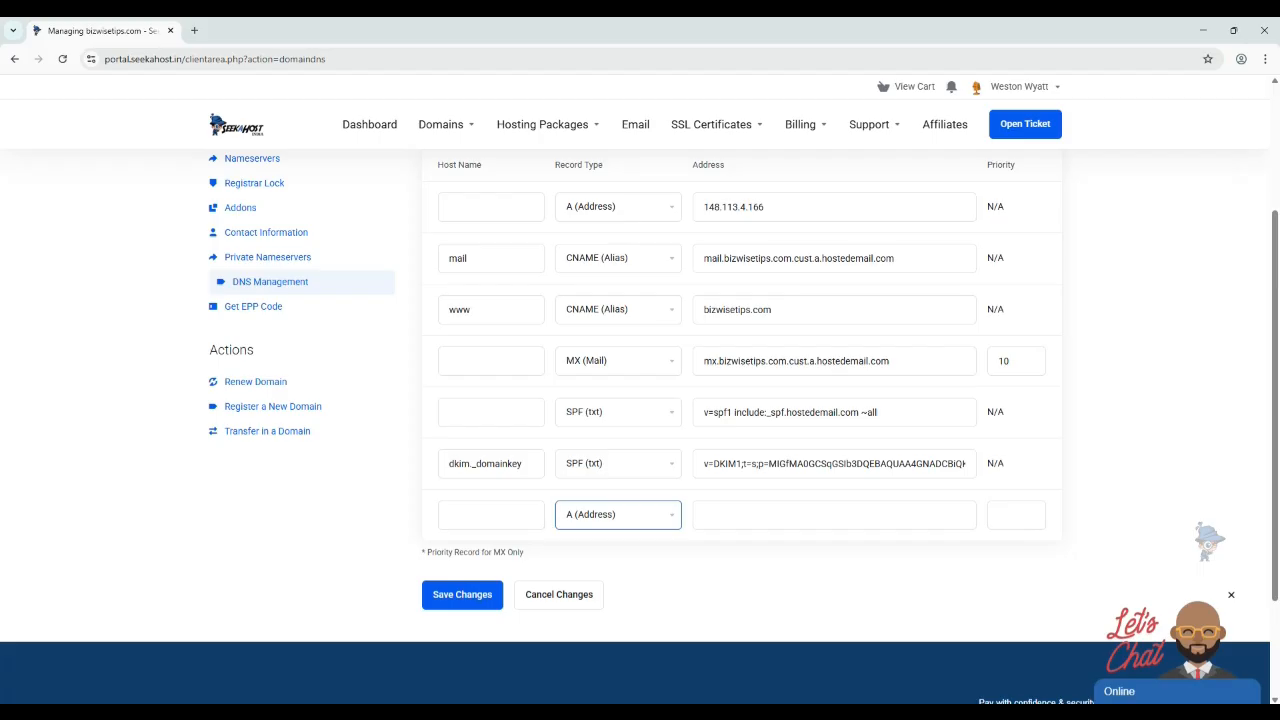
pyautogui.click(618, 514)
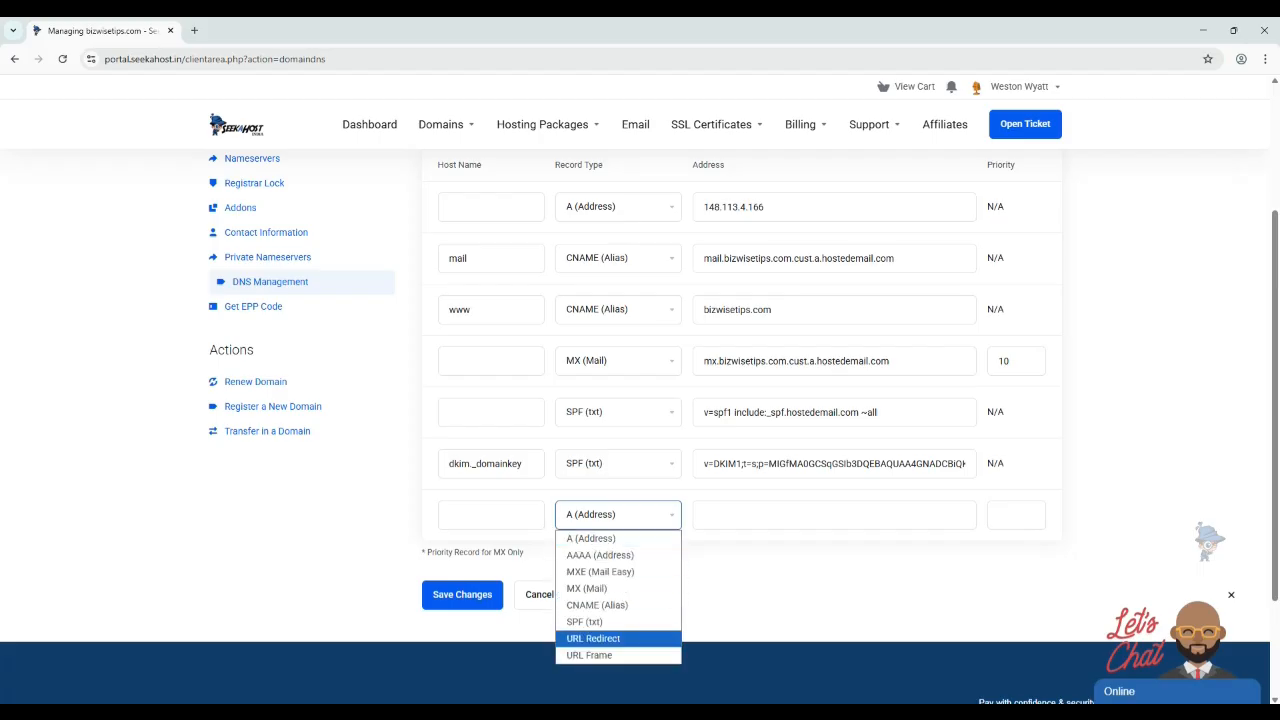
pyautogui.click(593, 638)
pyautogui.click(810, 515)
pyautogui.write('http://bizwisetips.com/')
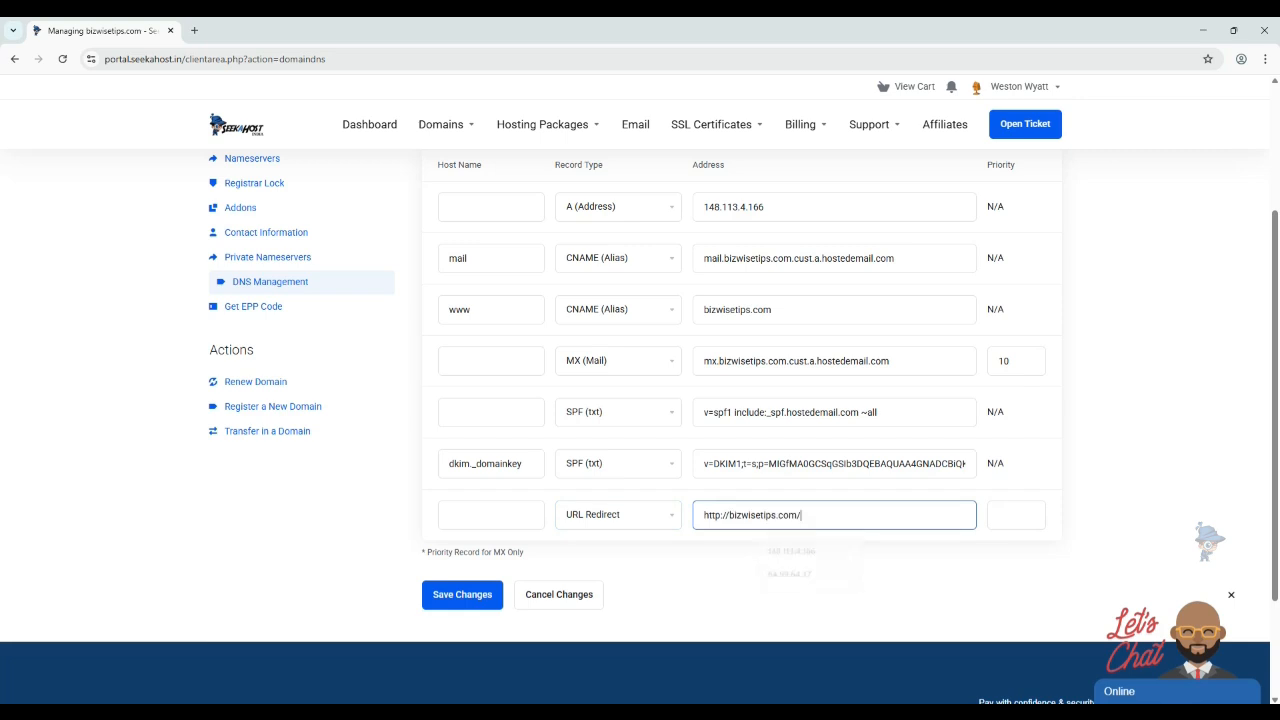
pyautogui.click(491, 515)
pyautogui.write('info')
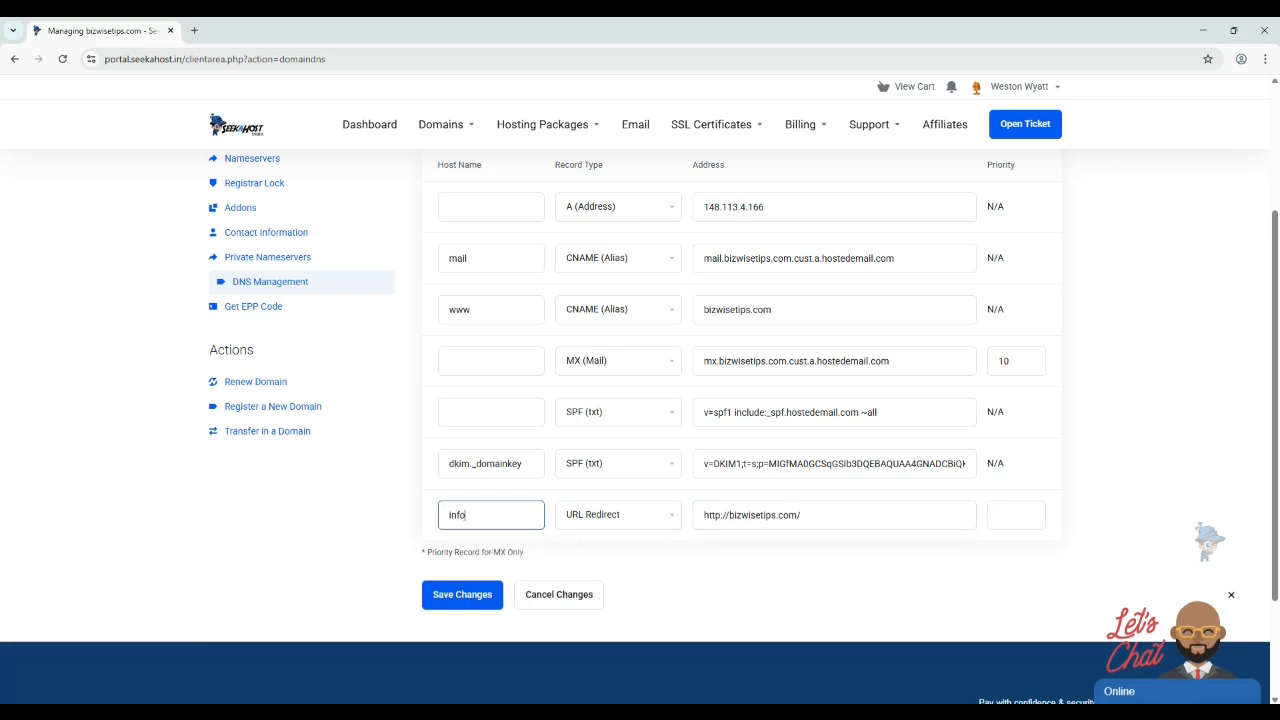
pyautogui.click(462, 594)
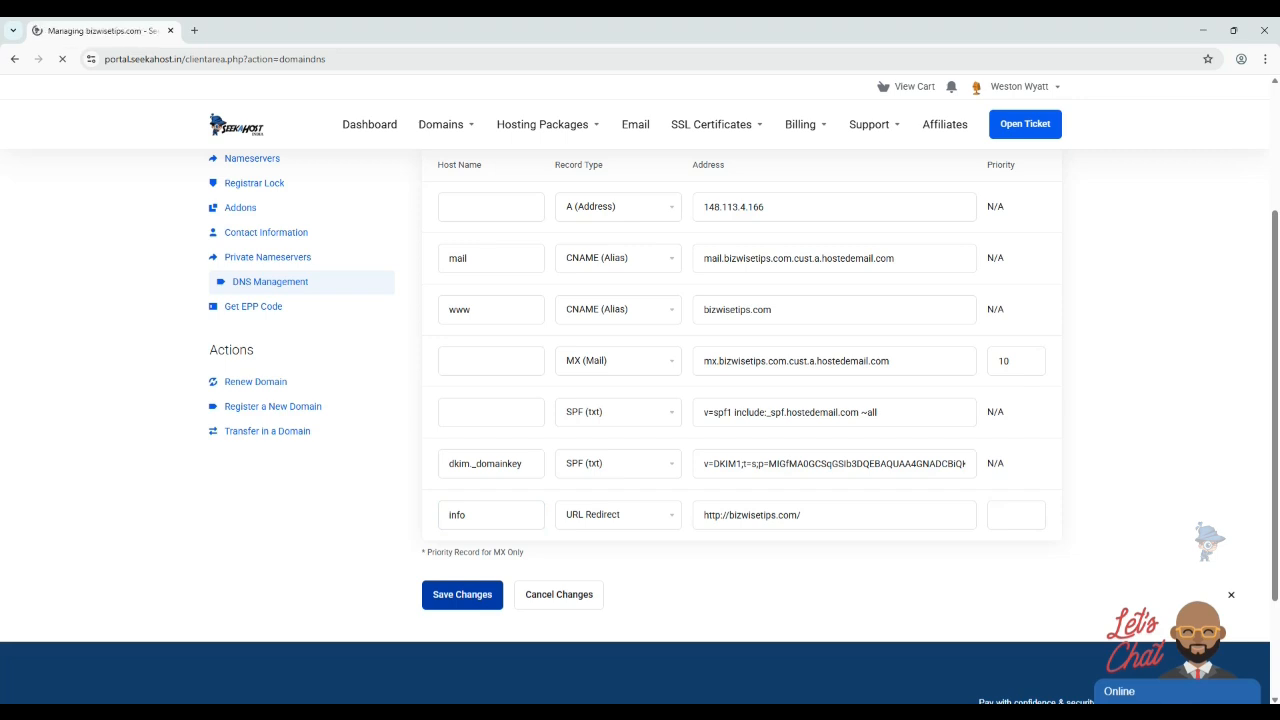
pyautogui.scroll(-3, 490, 494)
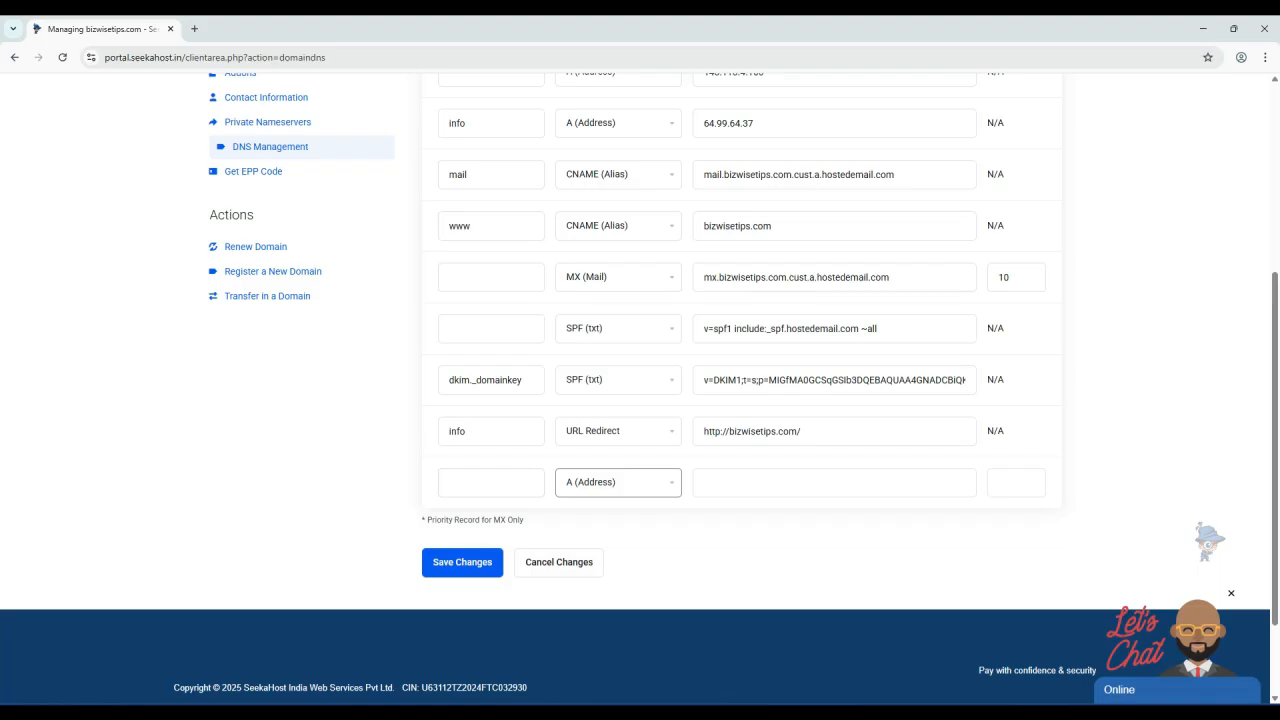
pyautogui.click(618, 482)
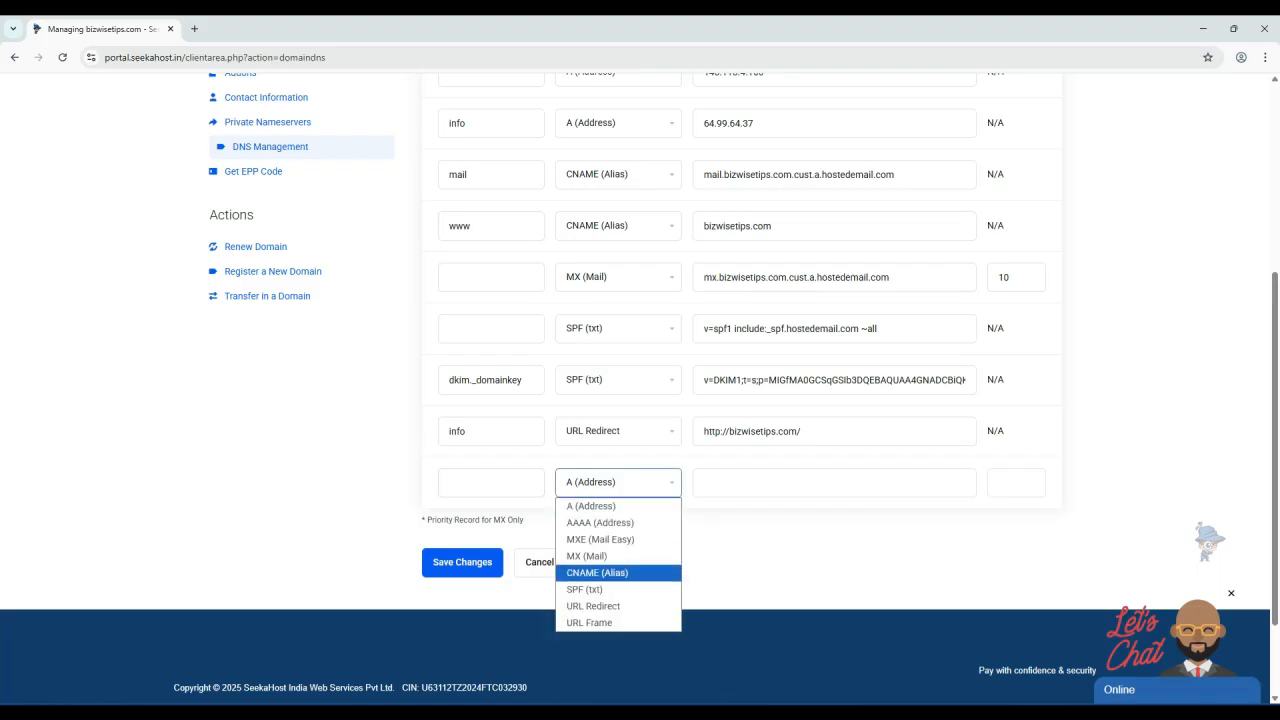
pyautogui.click(590, 623)
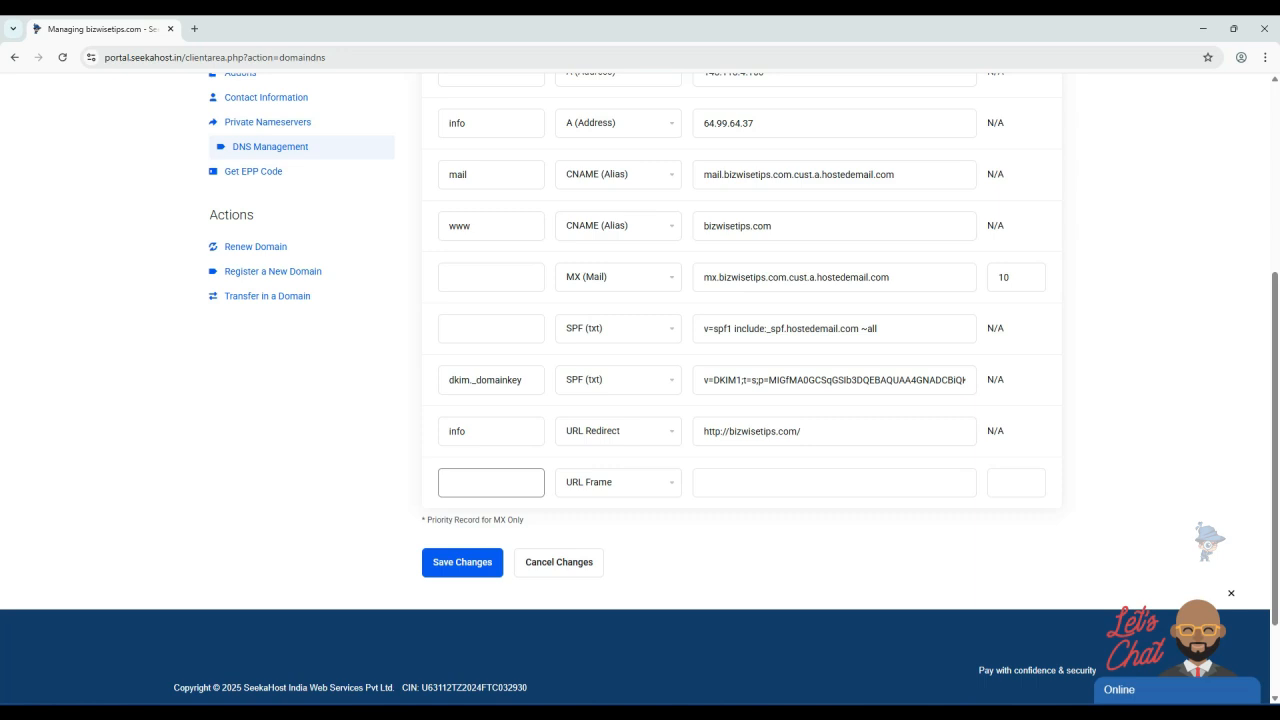
pyautogui.click(491, 483)
pyautogui.write('data')
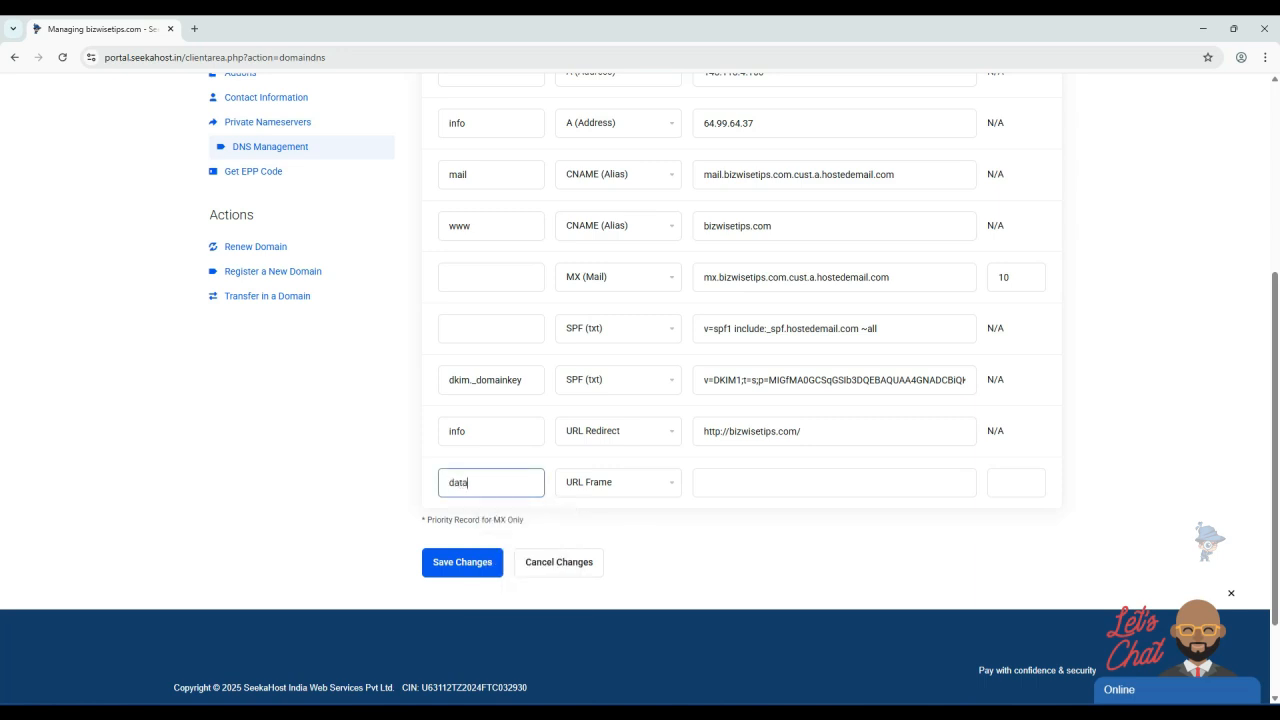
pyautogui.press('Tab')
pyautogui.press('Tab')
pyautogui.write('http://bizwisetips.com/')
pyautogui.click(462, 562)
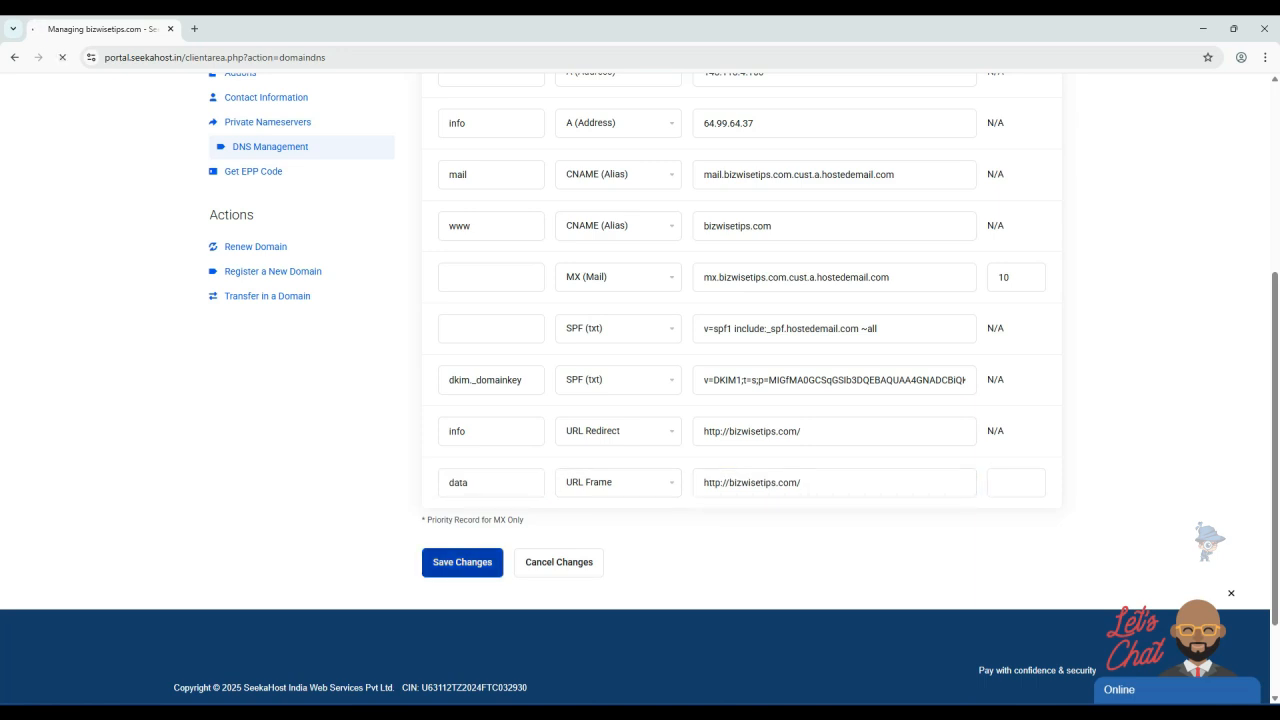
pyautogui.scroll(-4, 640, 400)
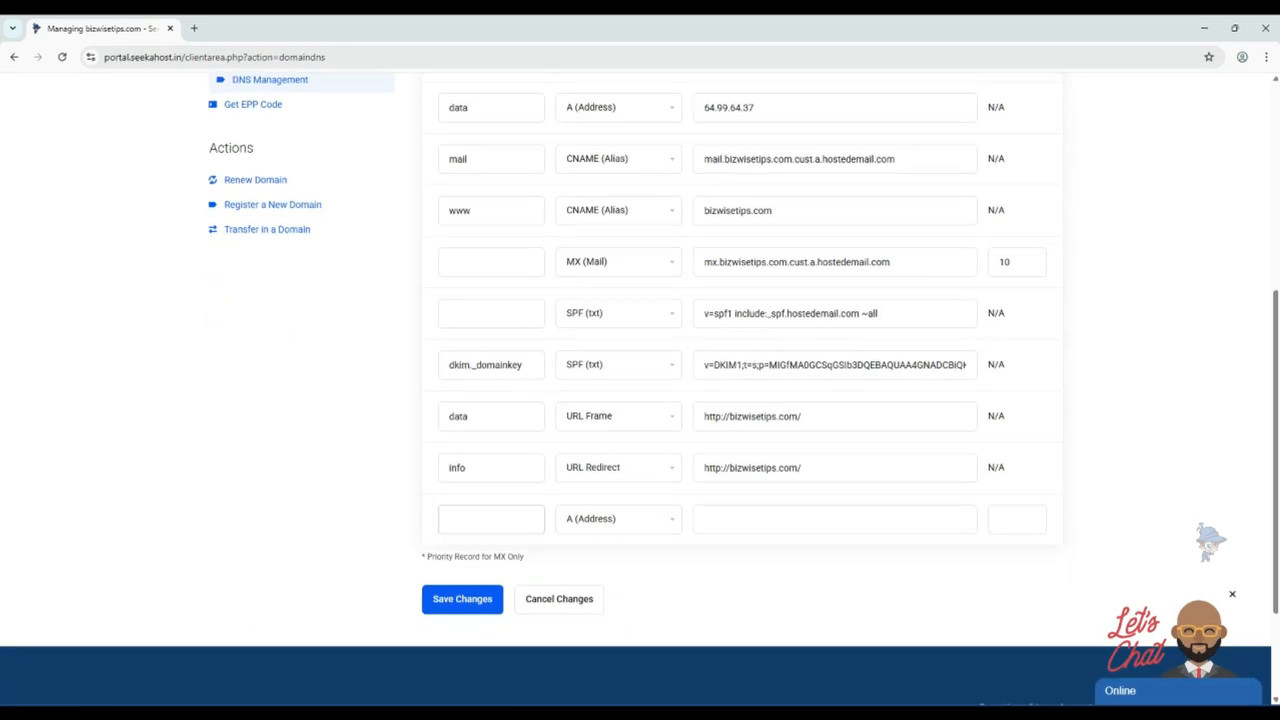